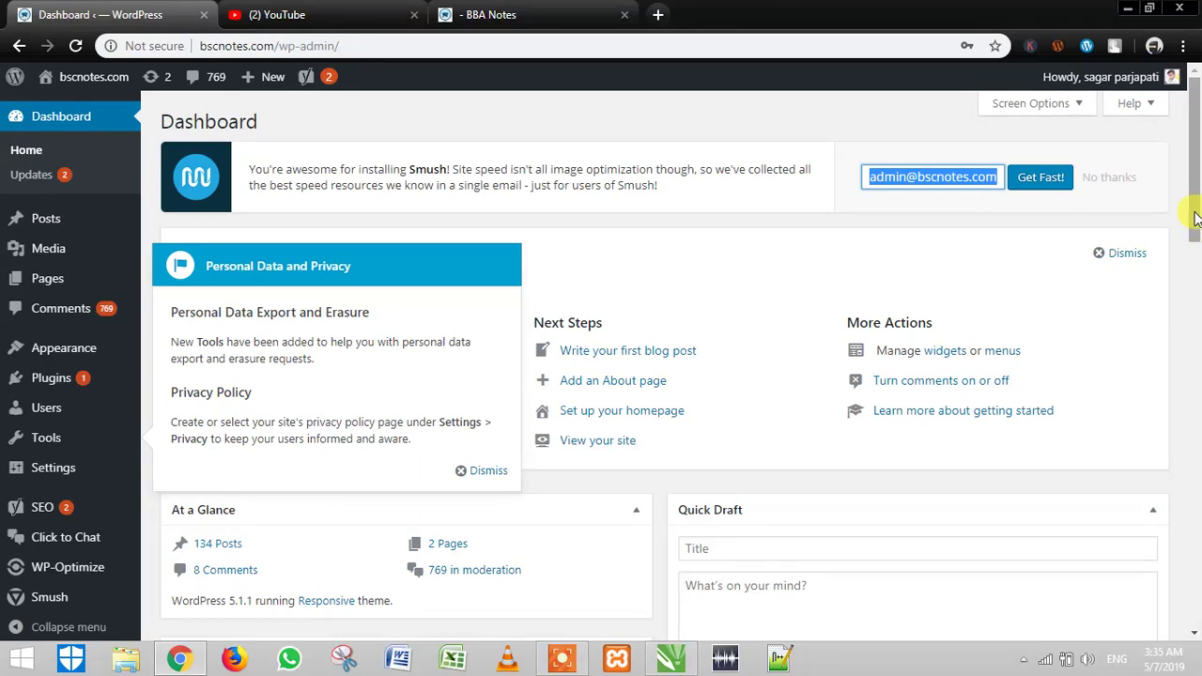
Step: Dismiss the Personal Data and Privacy notice on the WordPress dashboard
click(699, 132)
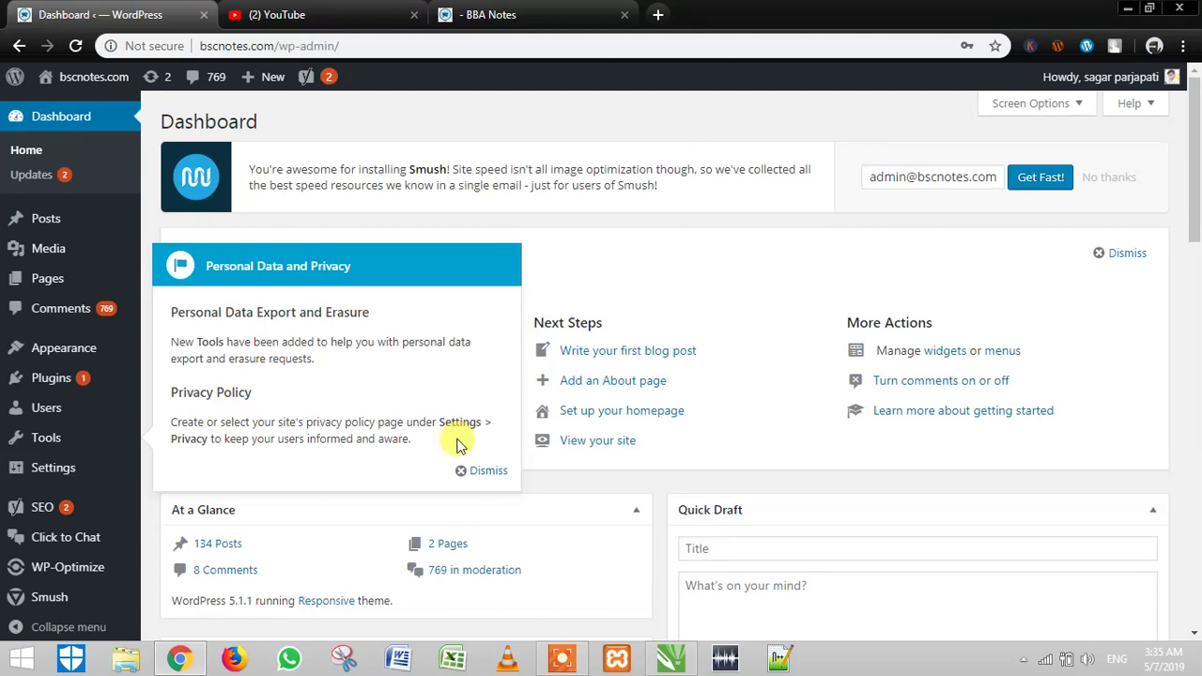
click(472, 469)
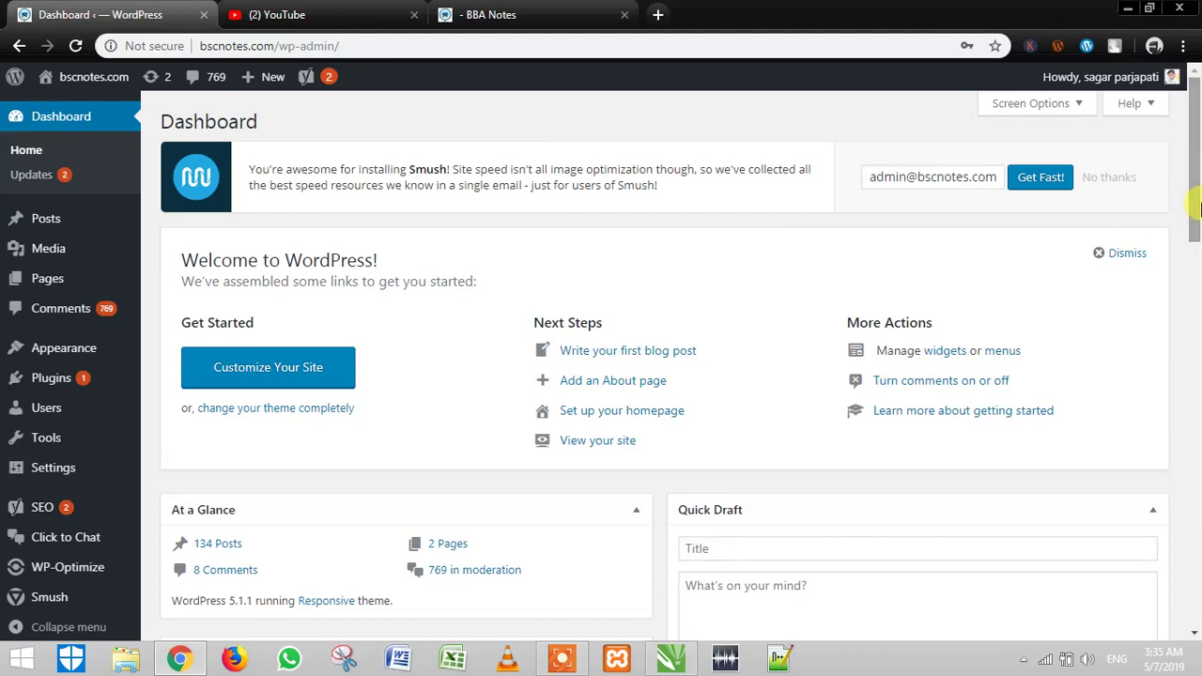
drag(1194, 209, 1192, 207)
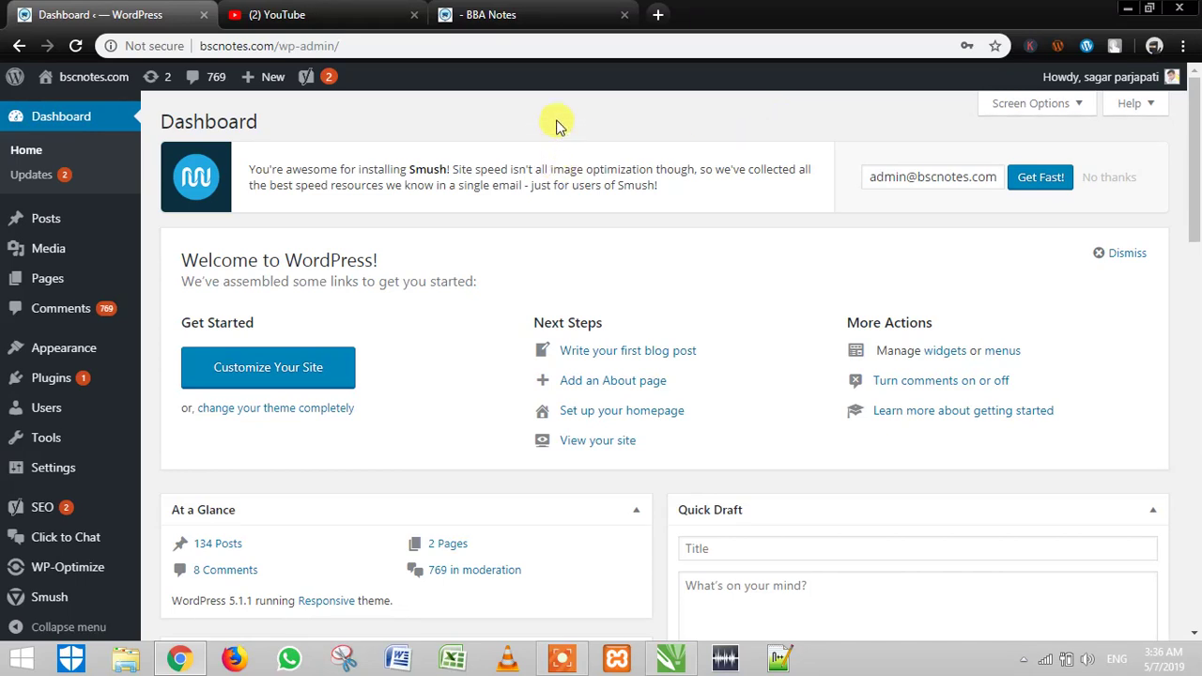
Step: Review the YouTube channel's monetization status, including the watch-hour and subscriber requirements for review
click(381, 11)
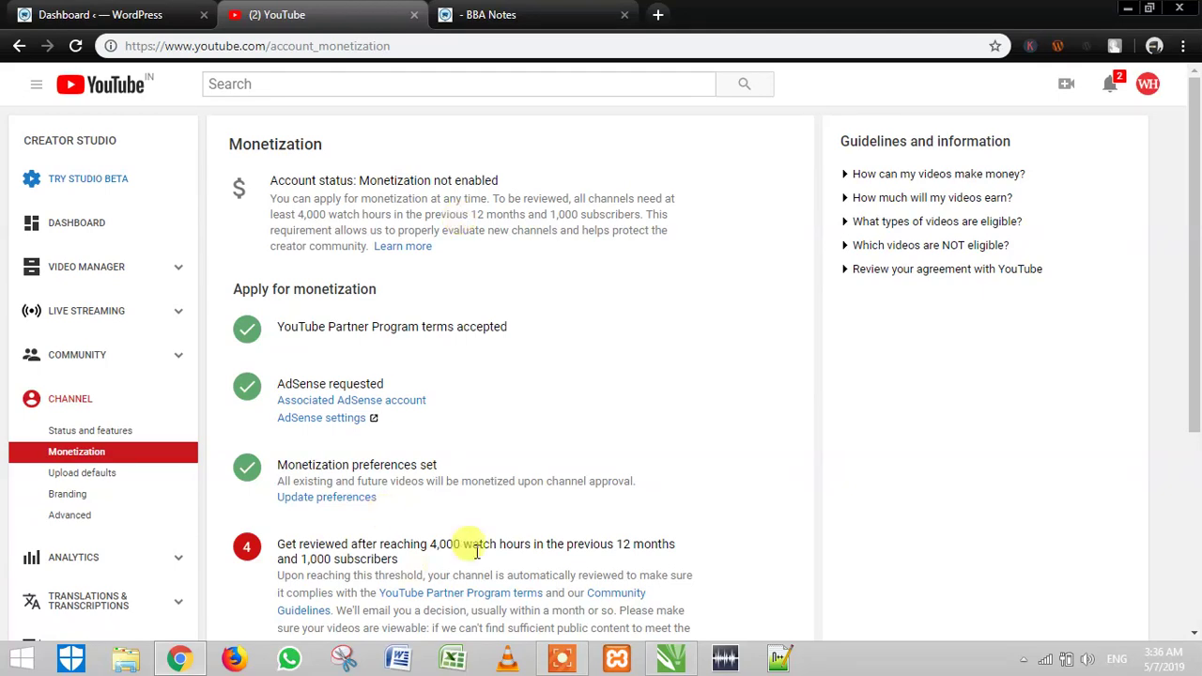
scroll(582, 413, down, 2)
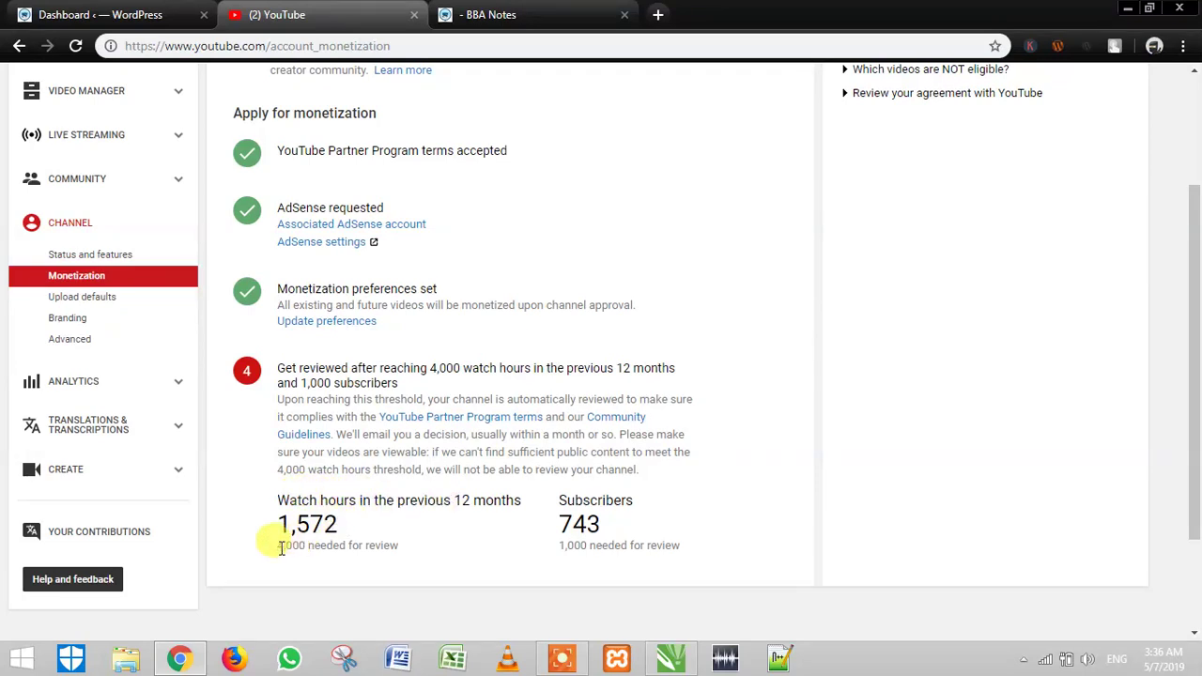
drag(280, 547, 349, 546)
click(348, 545)
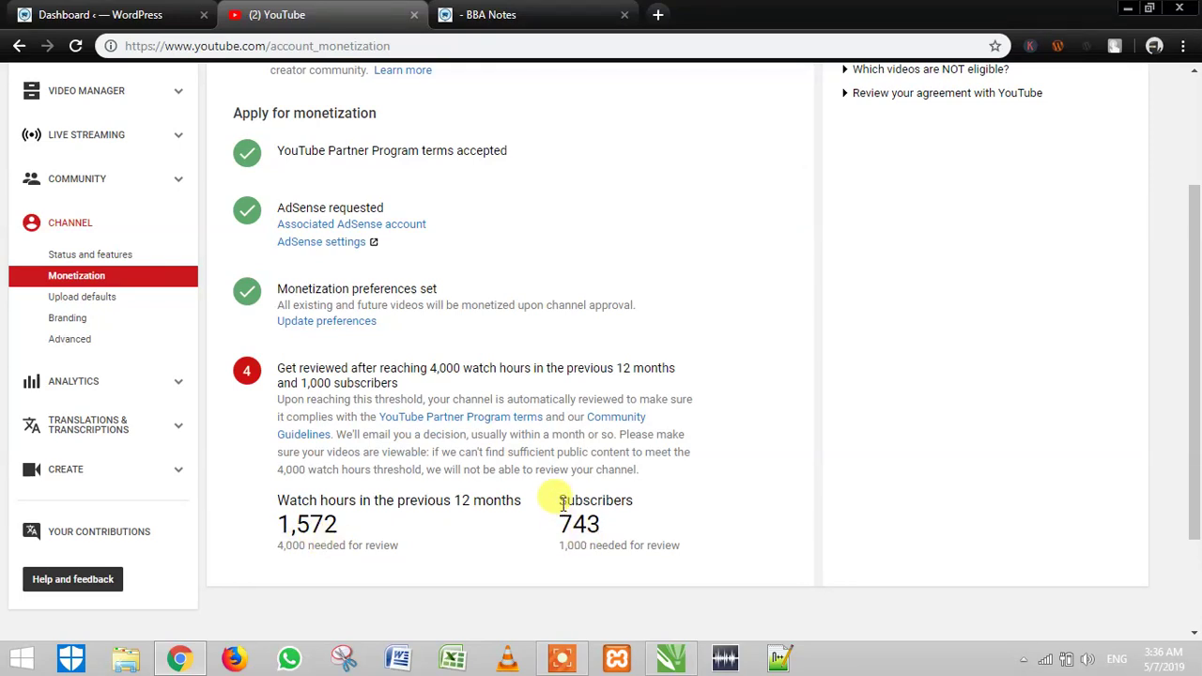
drag(570, 504, 706, 554)
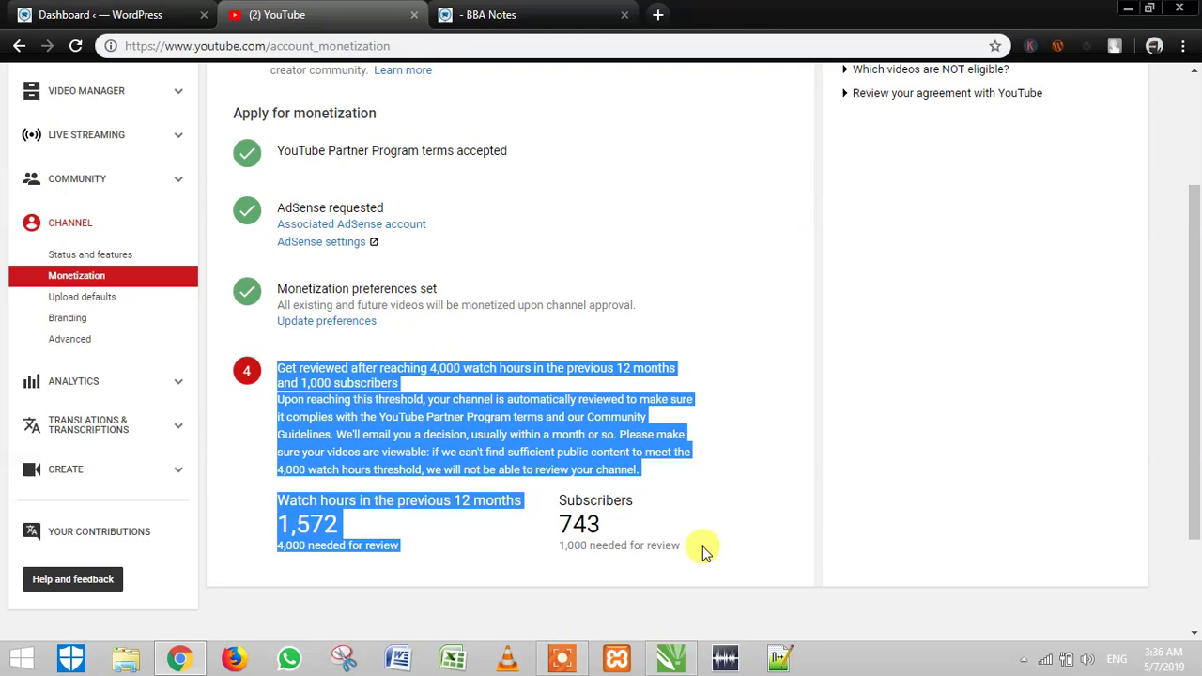
click(706, 553)
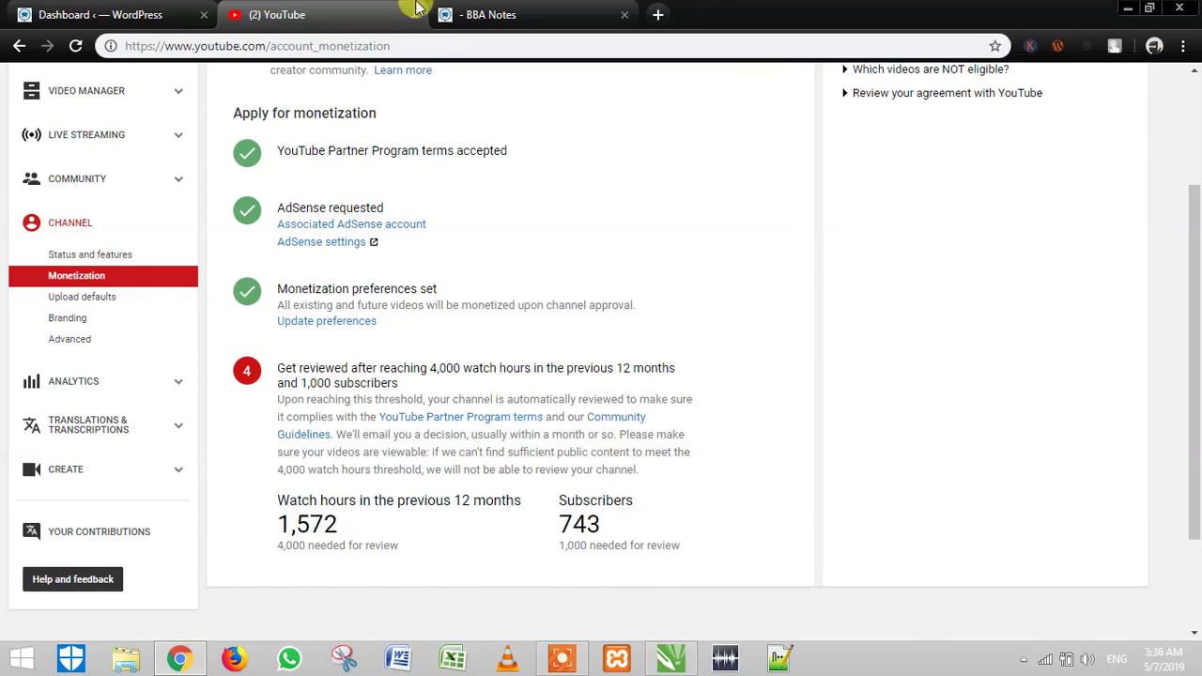
Step: Look through the bscnotes.com homepage, including its navigation menu, welcome text and notes tables
click(495, 11)
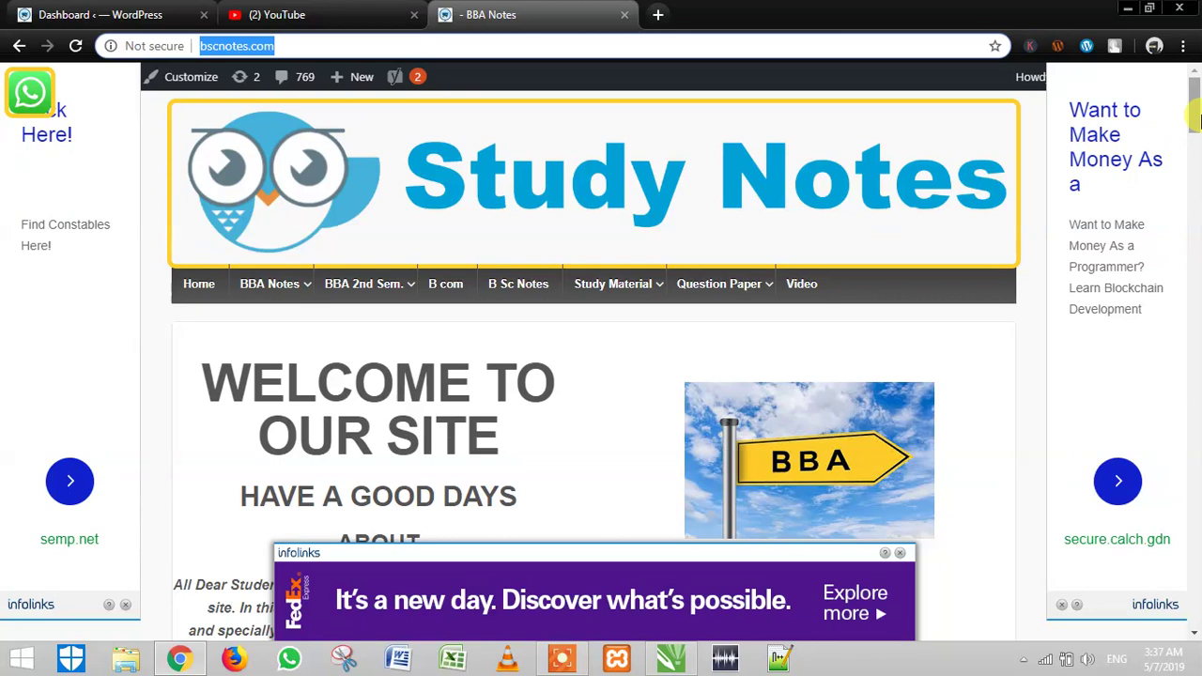
click(1195, 164)
drag(1195, 164, 1195, 282)
scroll(1195, 282, down, 9)
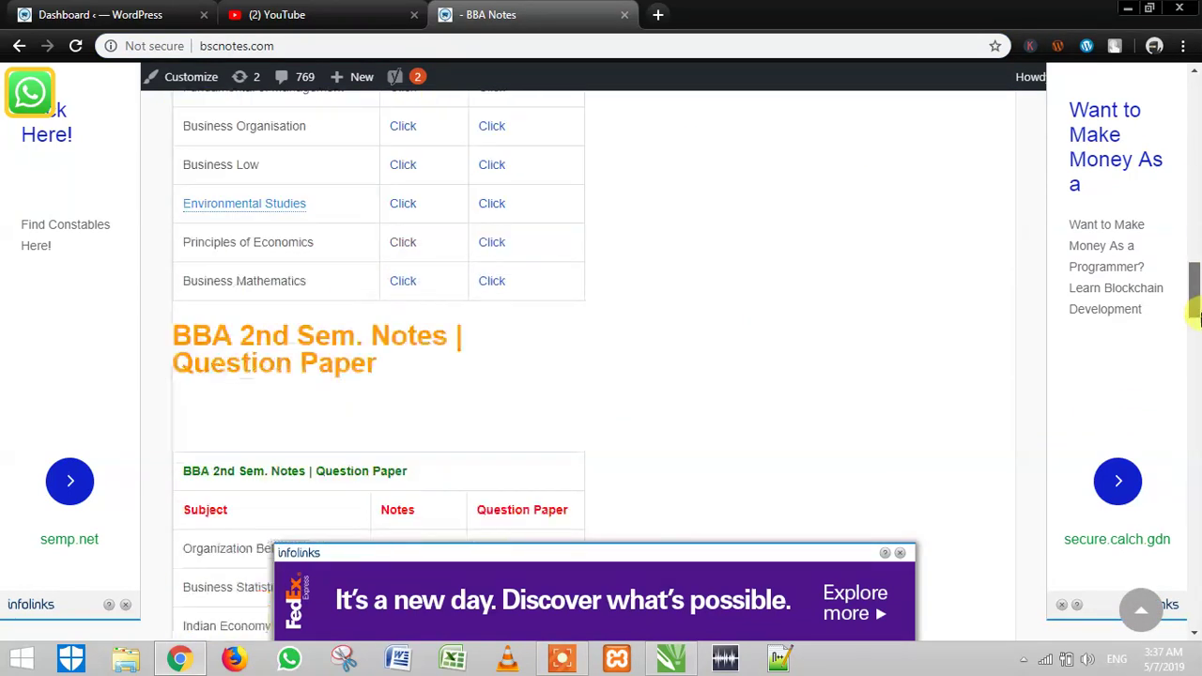
scroll(1198, 286, up, 15)
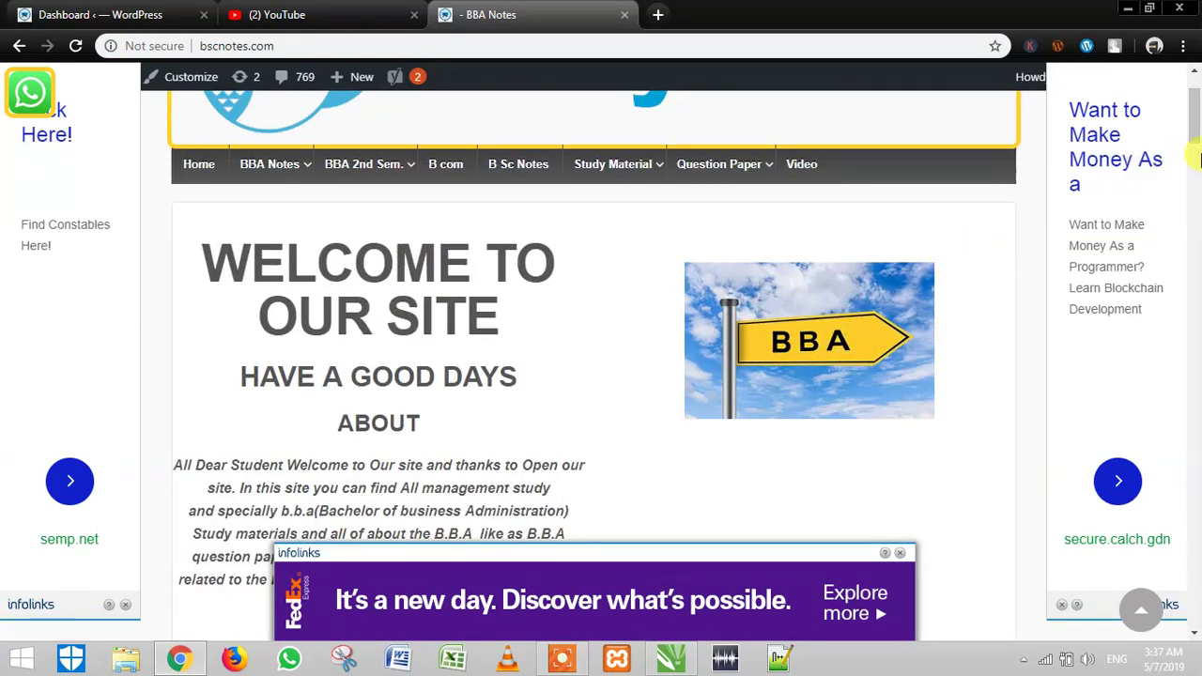
scroll(1195, 104, up, 2)
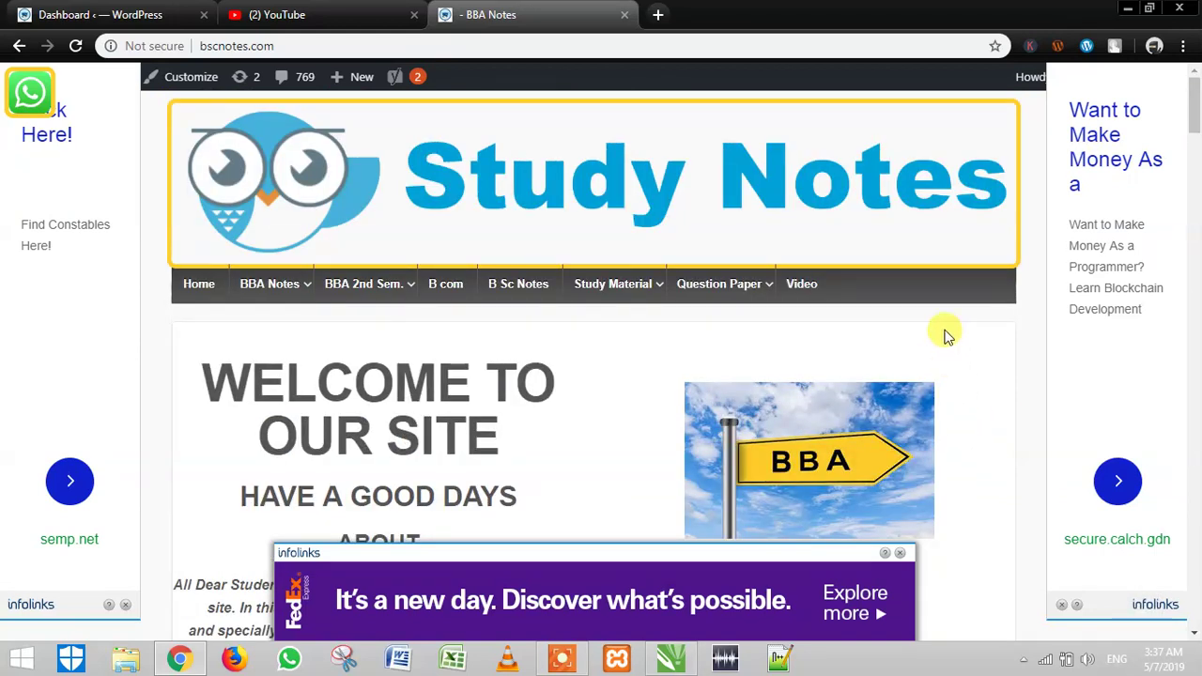
scroll(946, 336, down, 2)
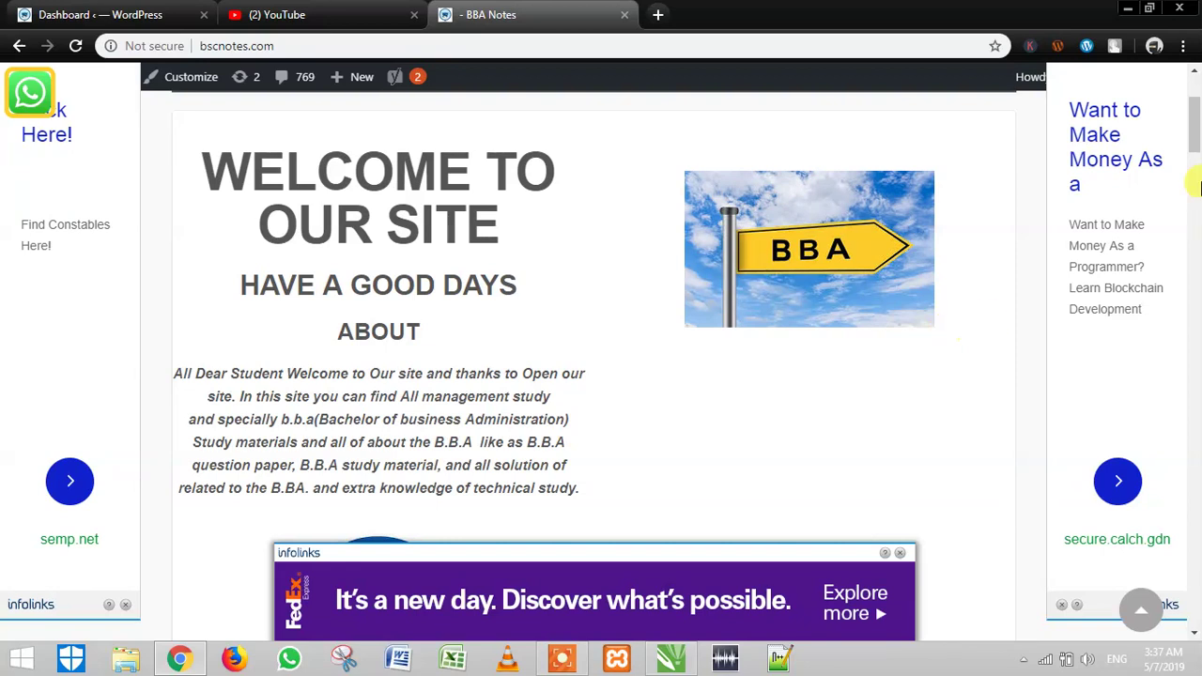
scroll(1196, 108, up, 3)
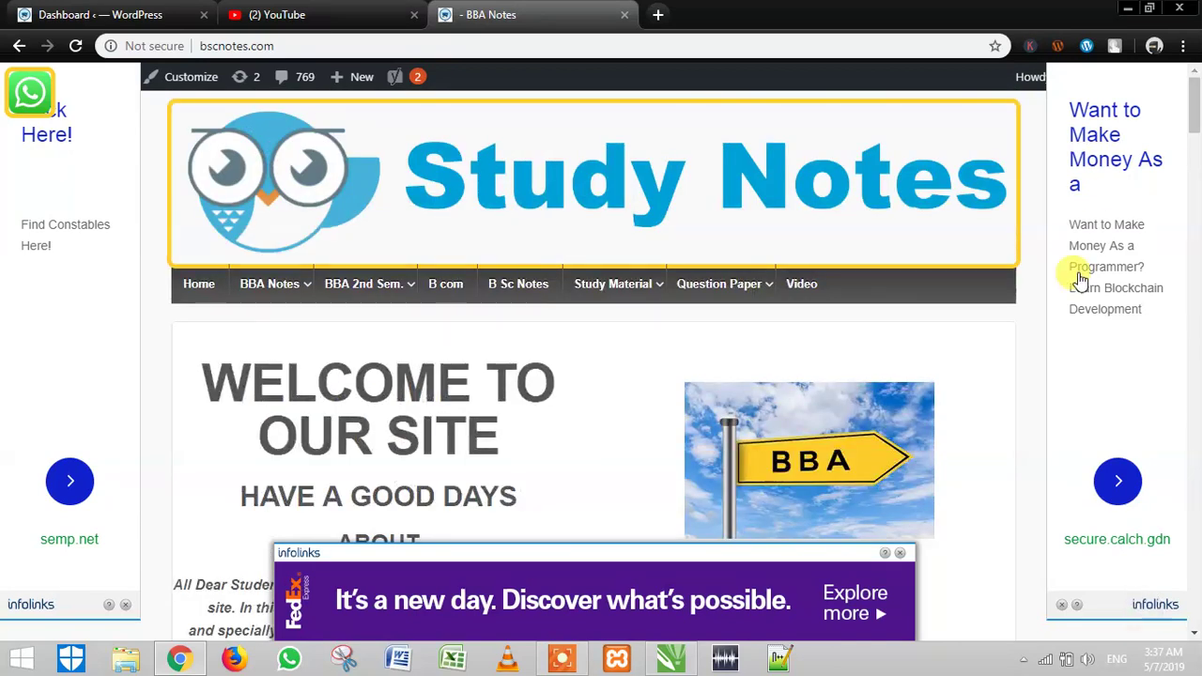
mouse_move(228, 285)
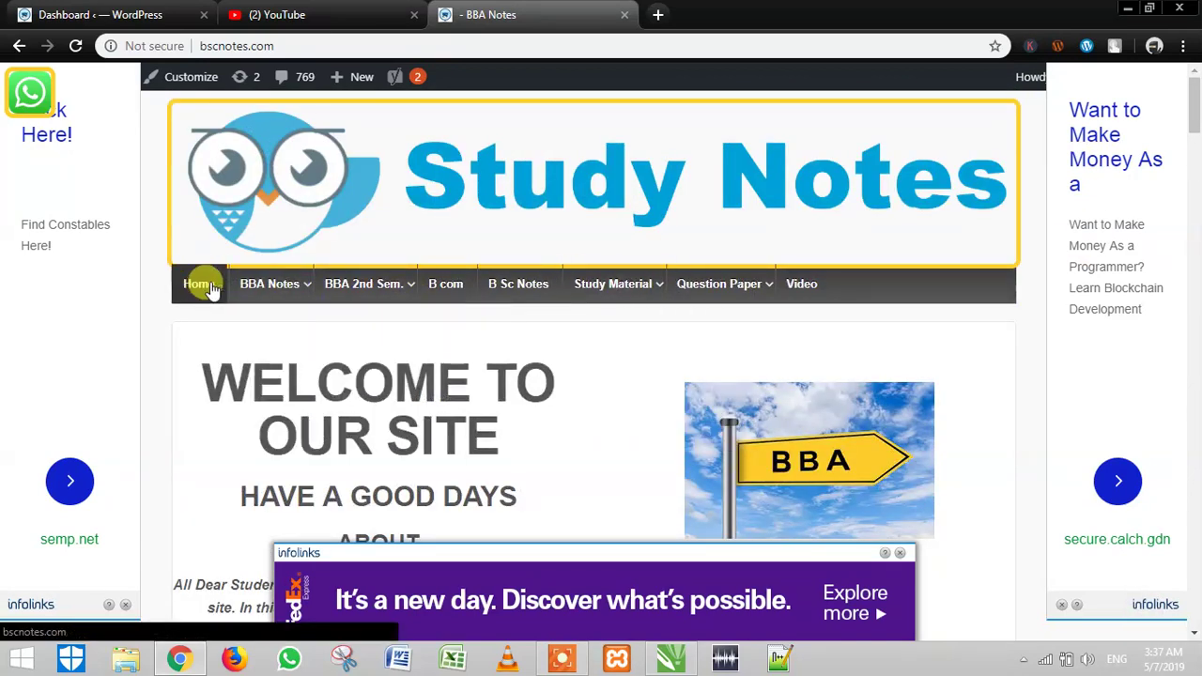
mouse_move(670, 291)
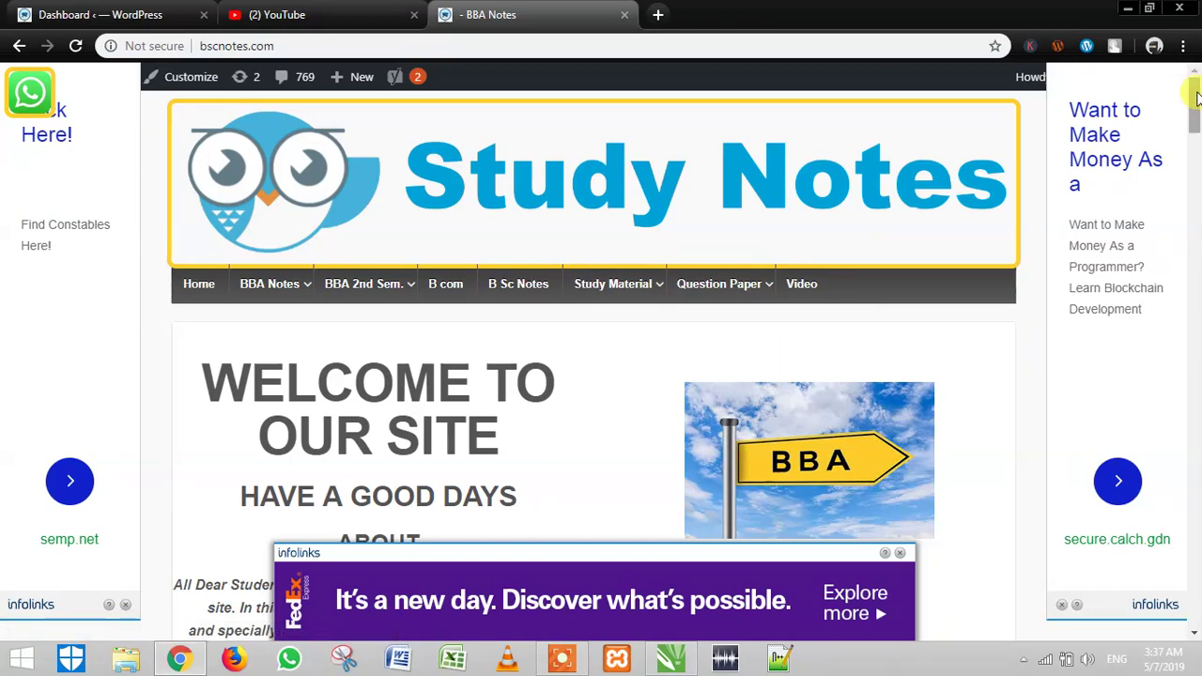
drag(1196, 117, 1196, 85)
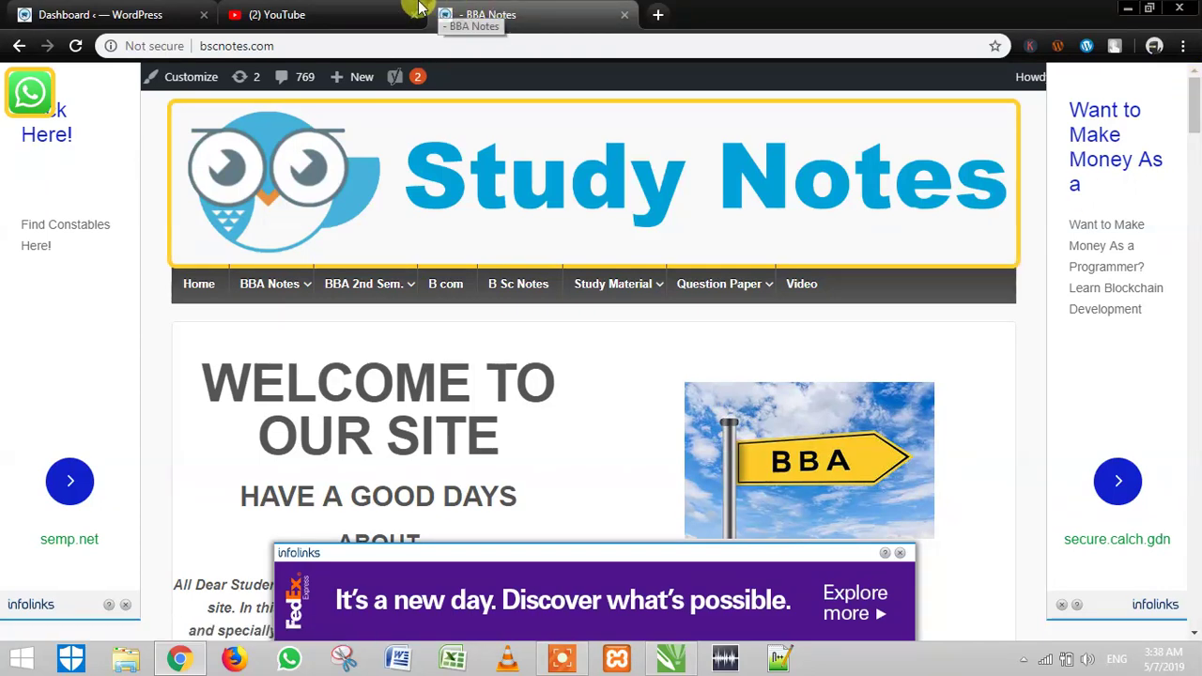
Step: Search Google for AdSense in a new browser tab and open the AdSense sign-up form from its website
click(380, 12)
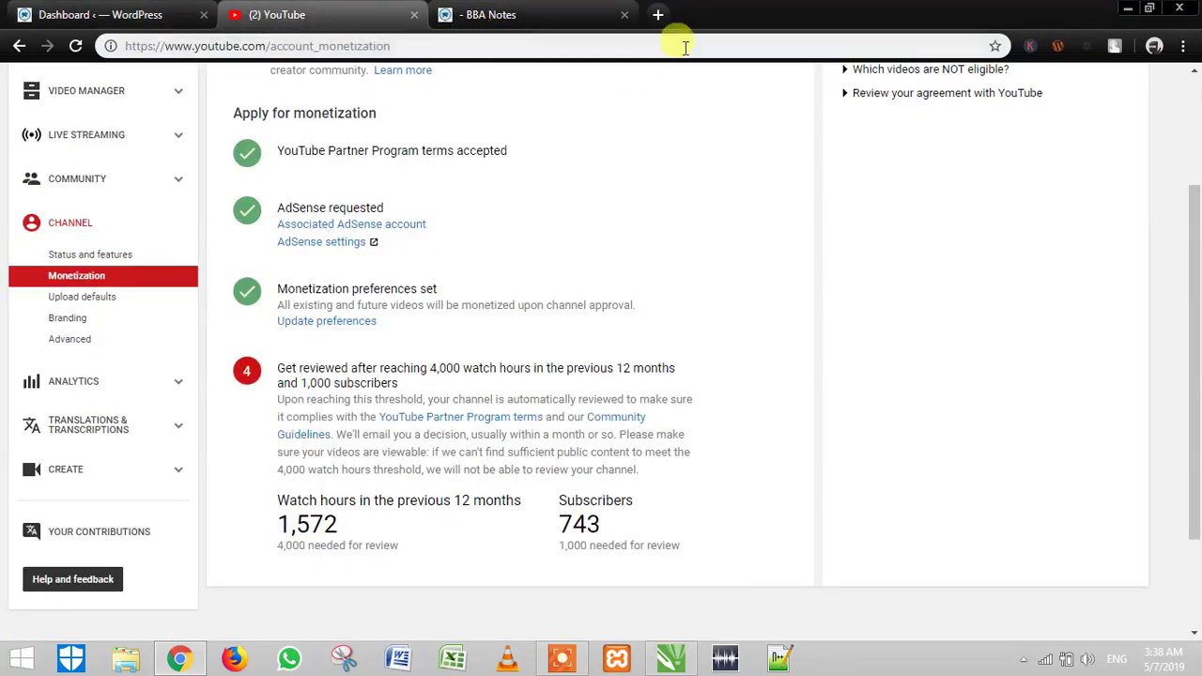
click(657, 14)
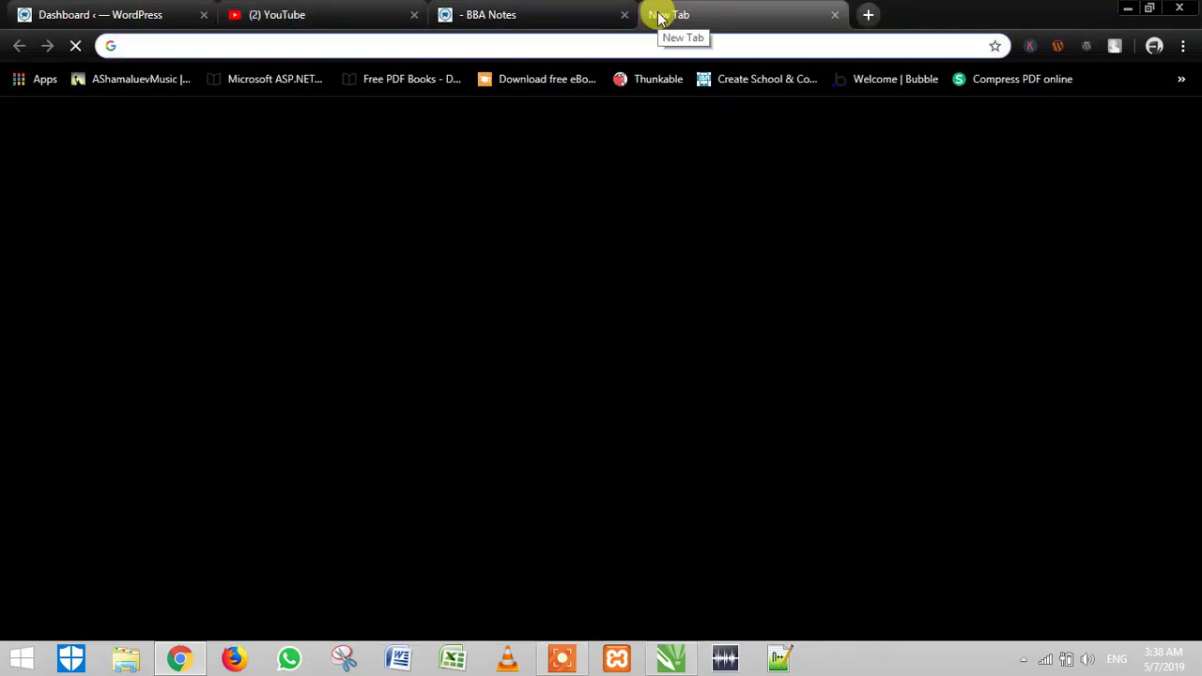
text(google )
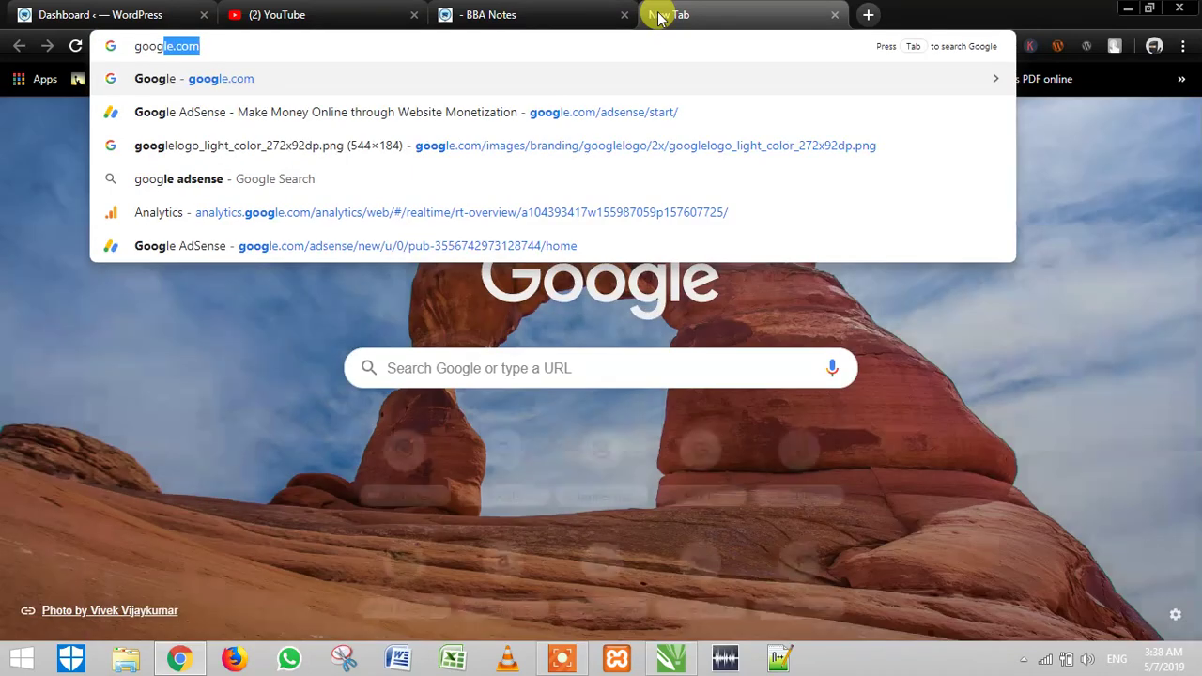
text(adsnese)
key(Return)
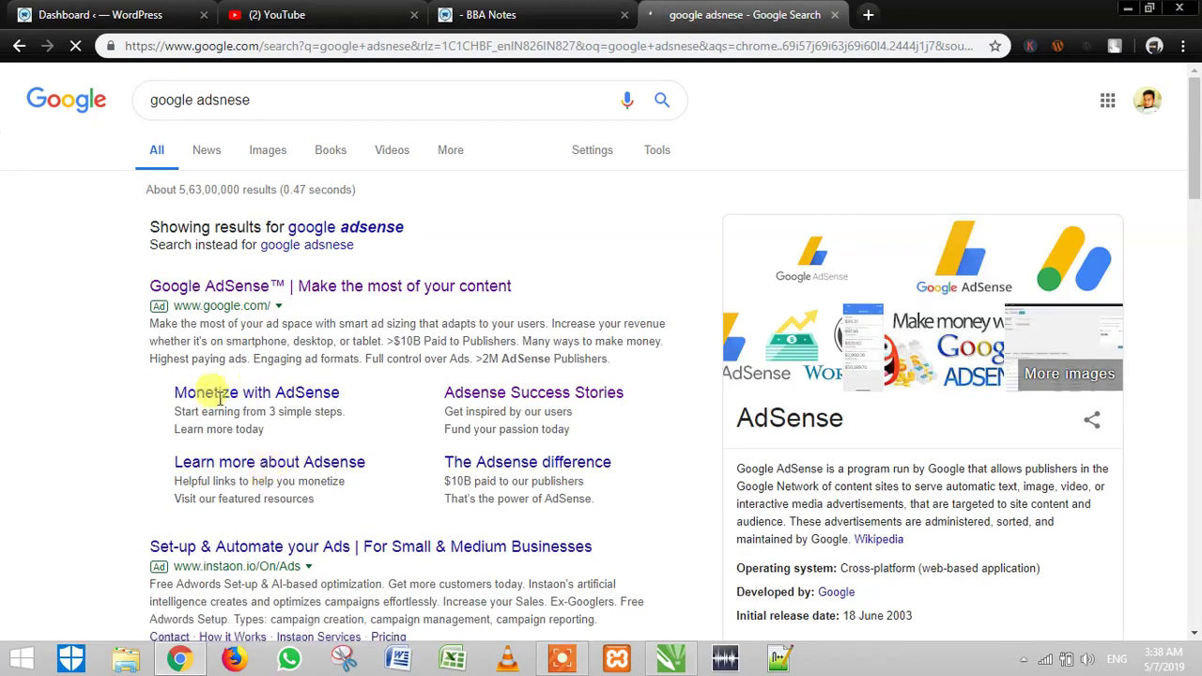
scroll(131, 401, down, 1)
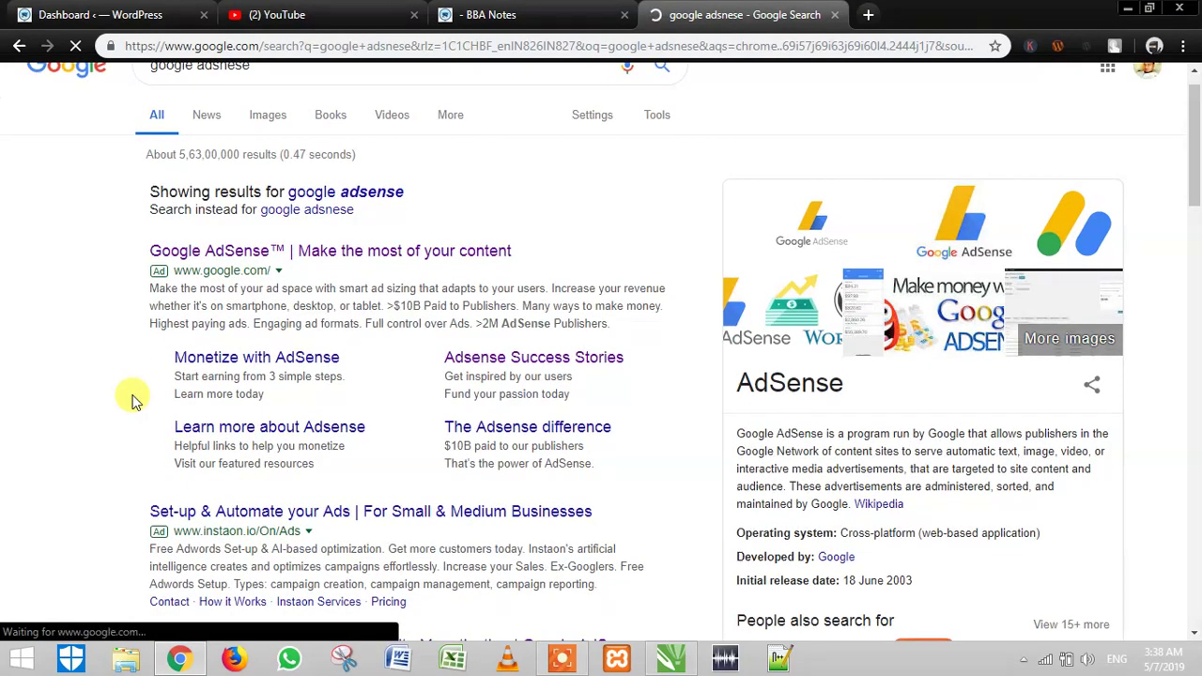
scroll(132, 401, down, 3)
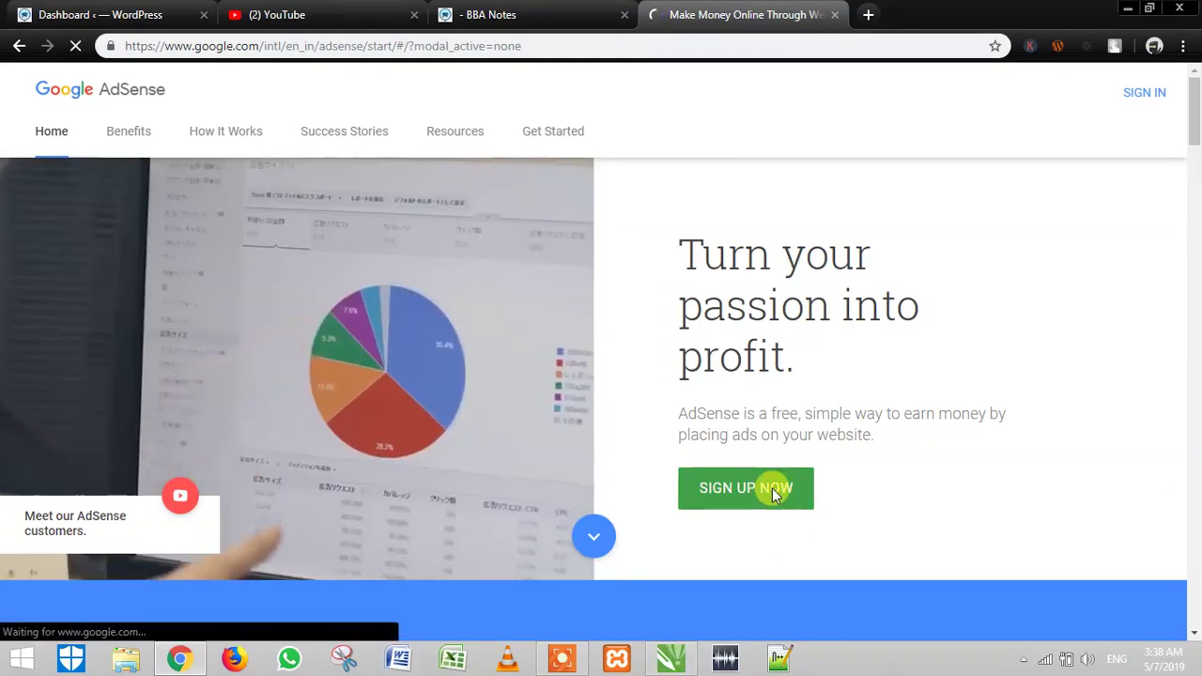
click(771, 488)
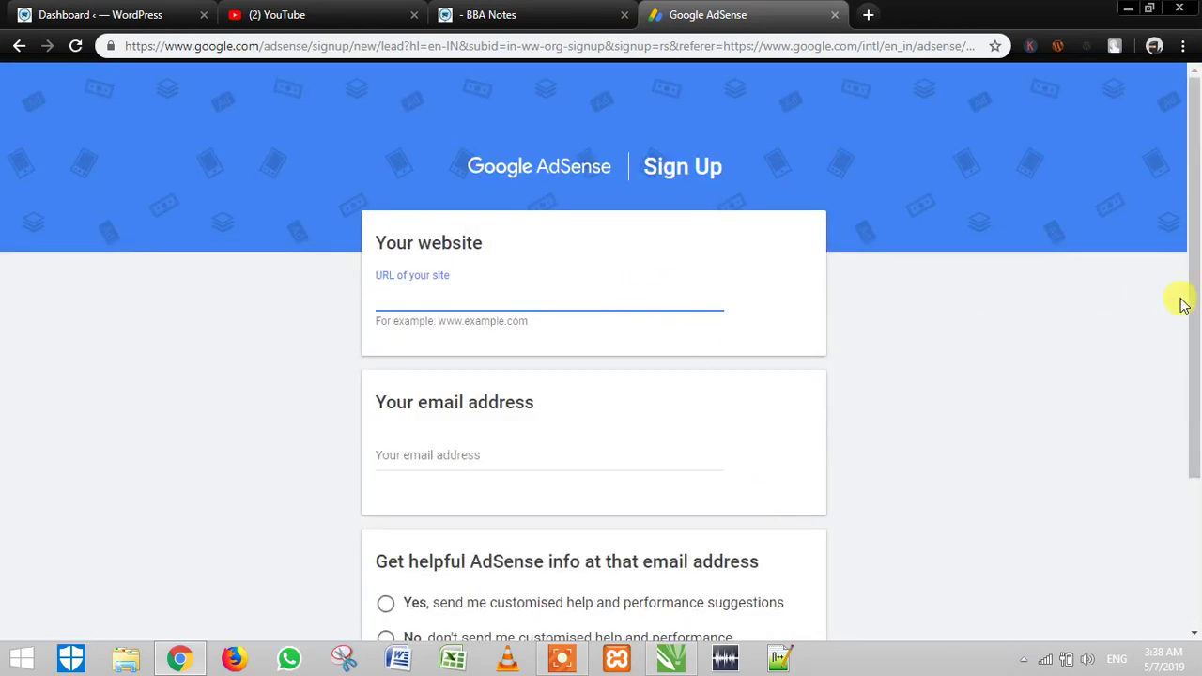
Step: Examine the AdSense sign-up form's website URL, email address and help preference fields
scroll(1195, 310, down, 2)
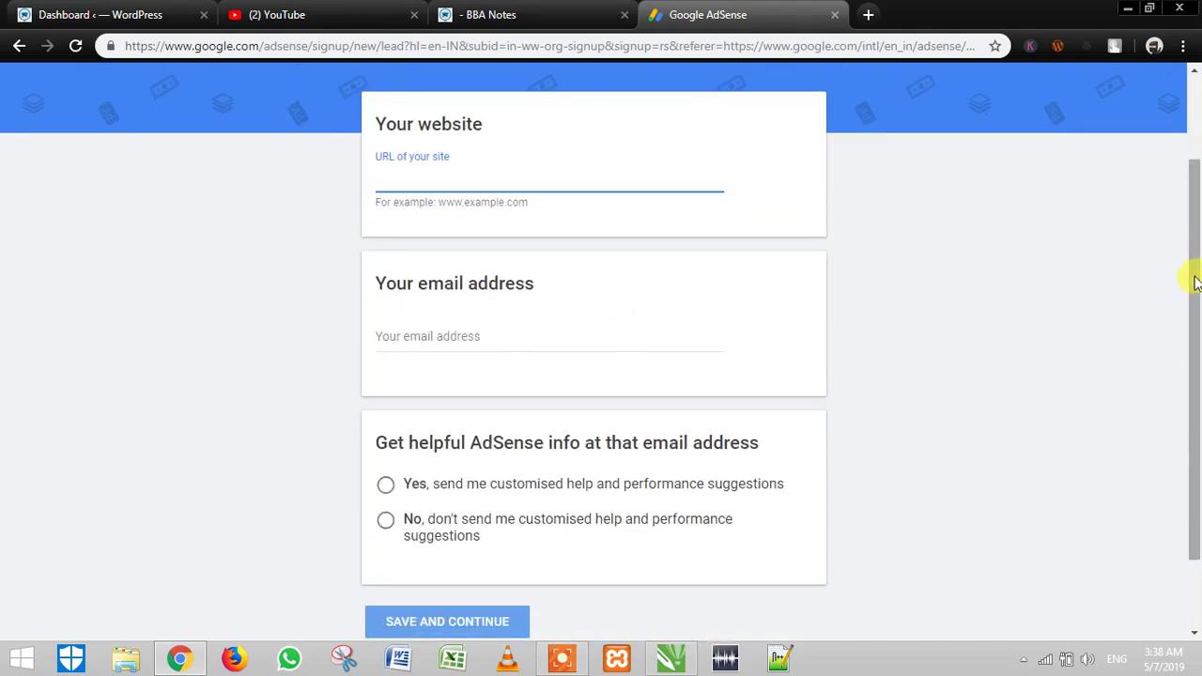
scroll(1196, 374, down, 2)
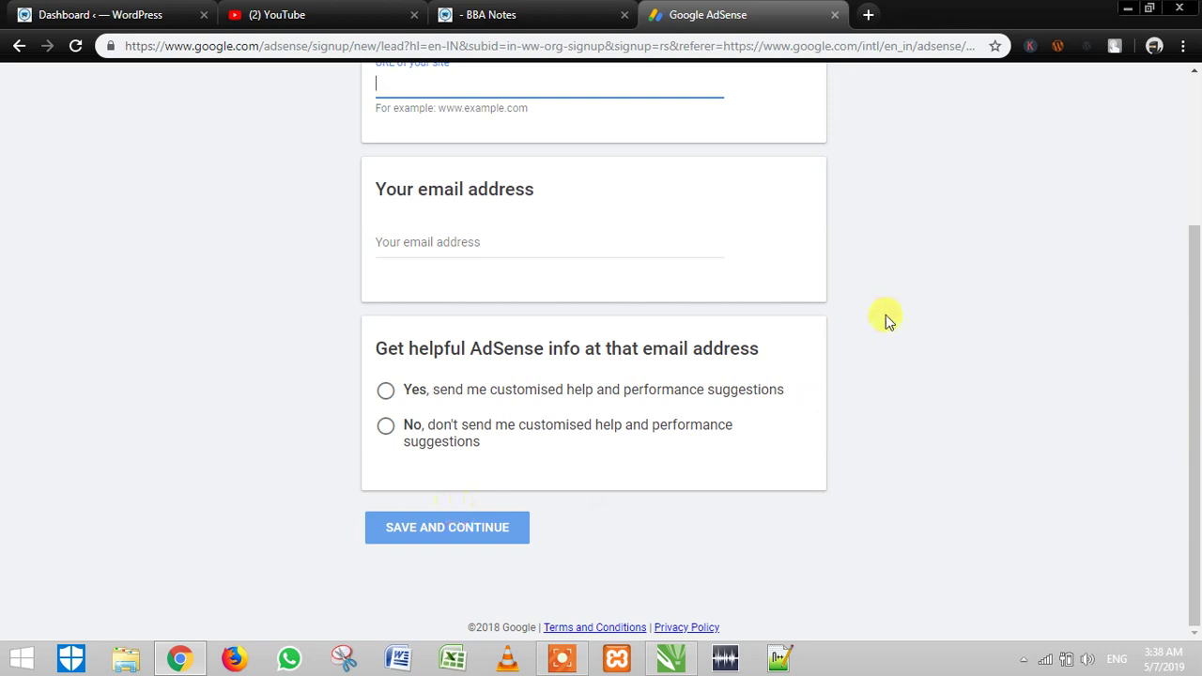
scroll(1189, 383, up, 2)
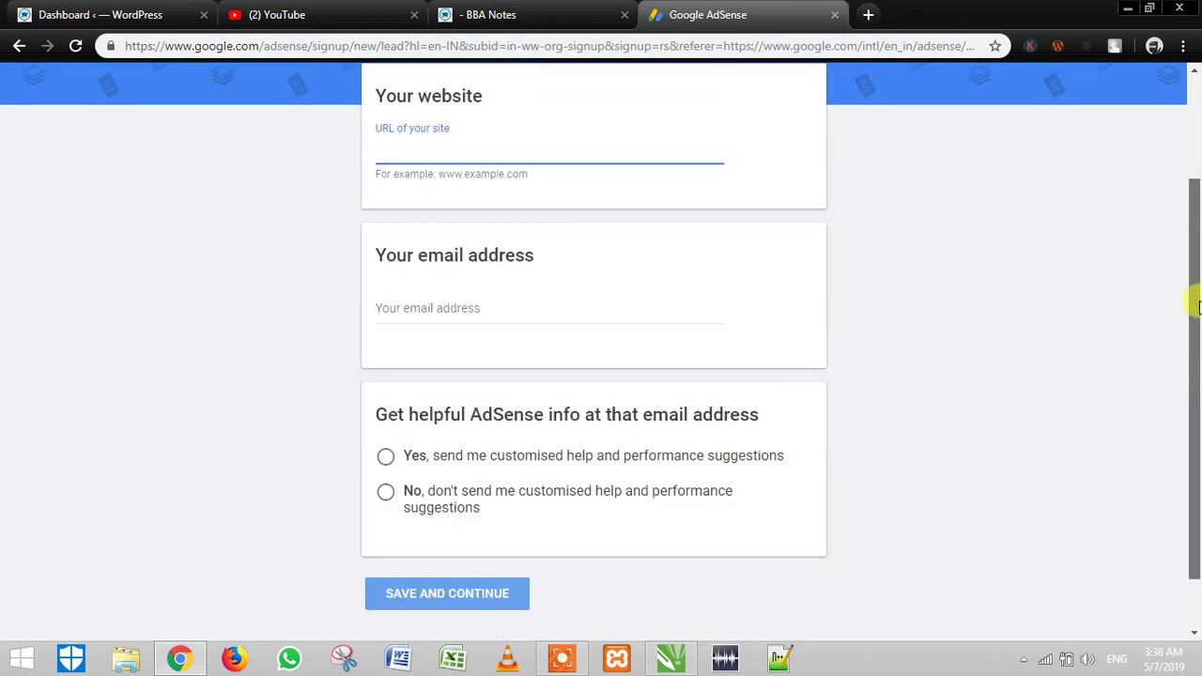
click(867, 16)
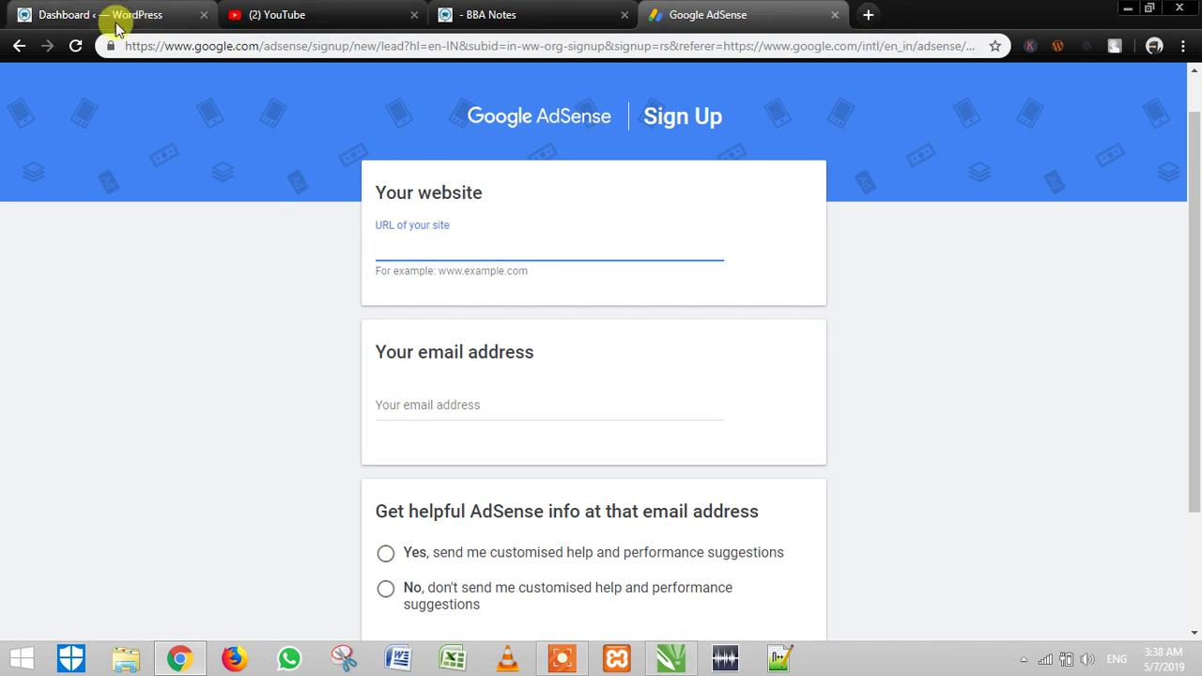
click(21, 46)
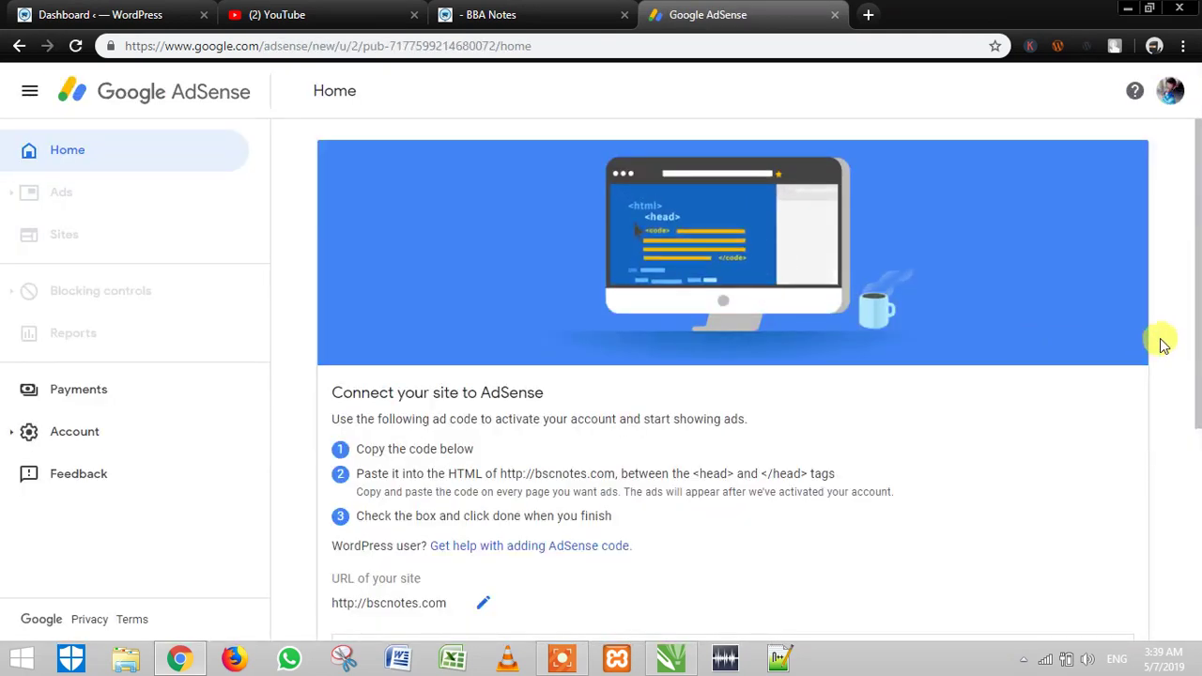
drag(1194, 352, 1199, 294)
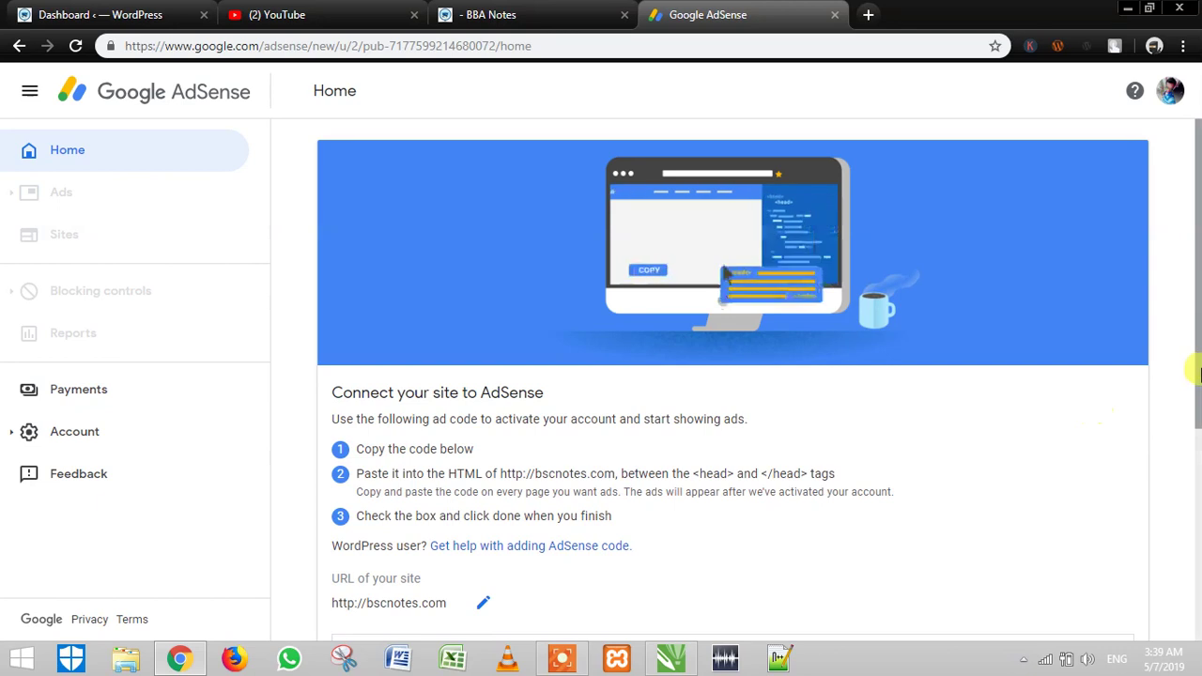
drag(1197, 374, 1197, 480)
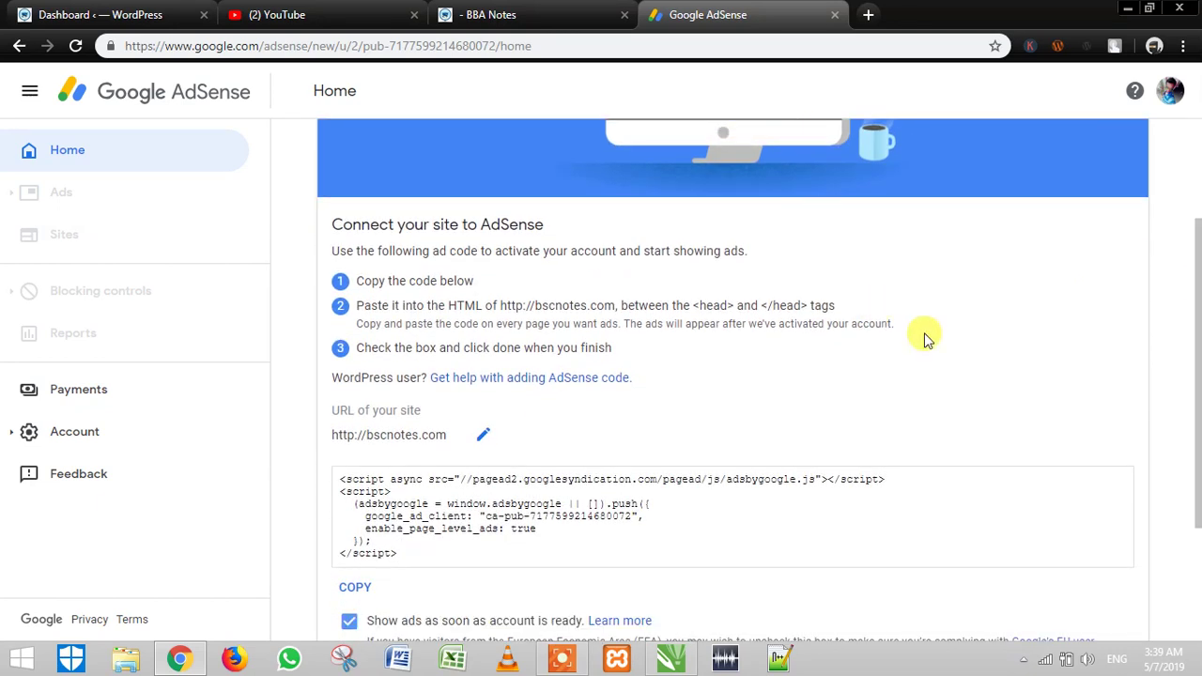
drag(1192, 394, 1198, 424)
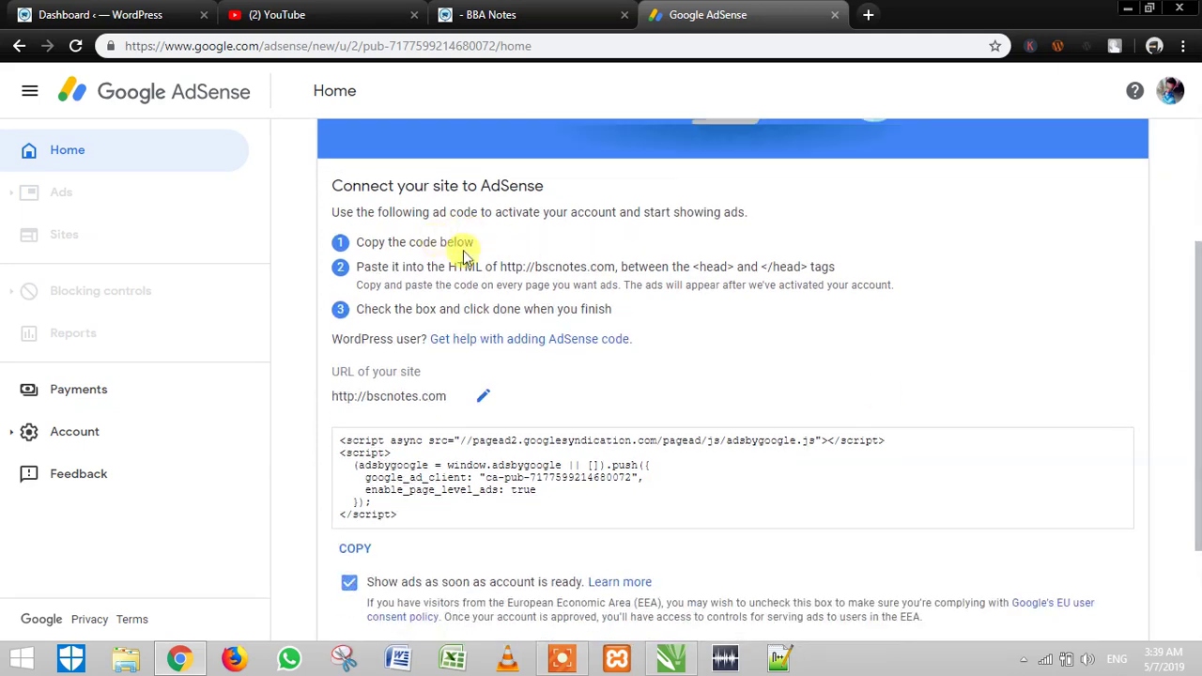
click(403, 485)
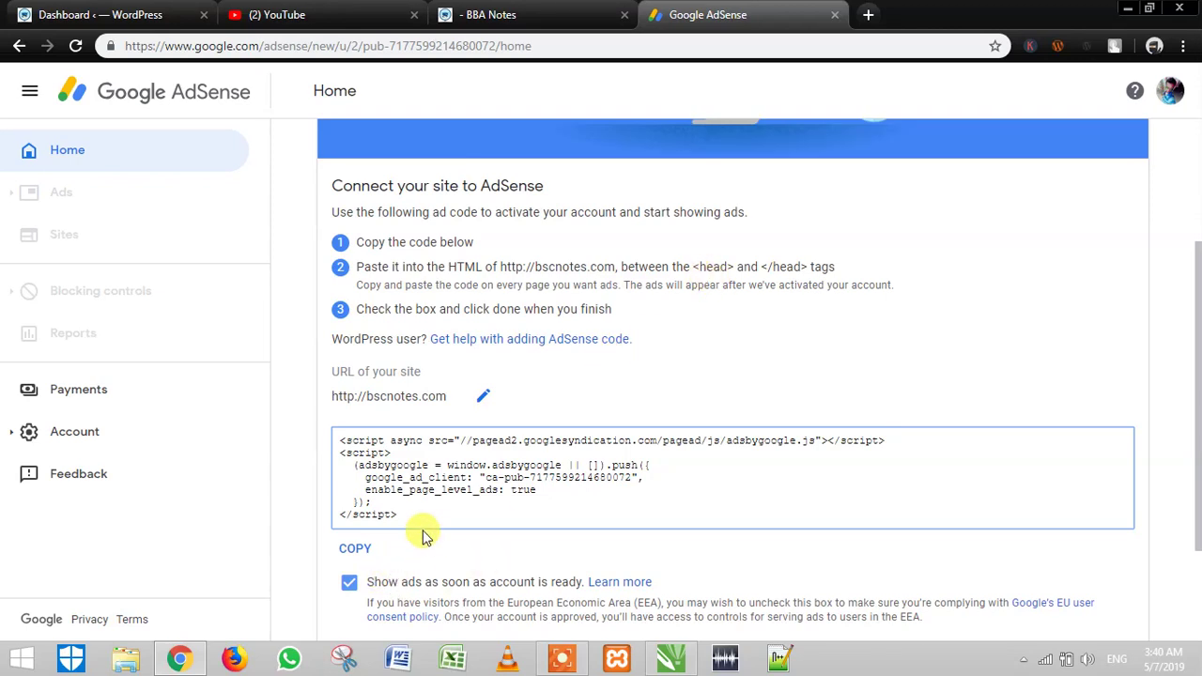
click(357, 551)
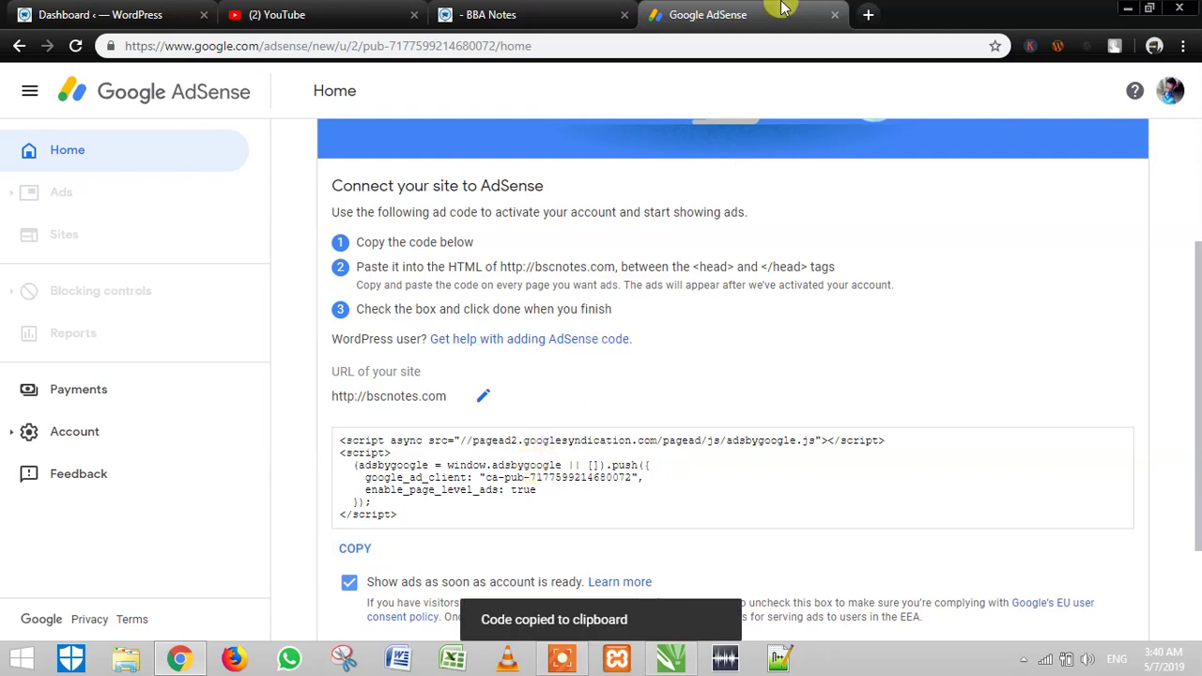
click(501, 15)
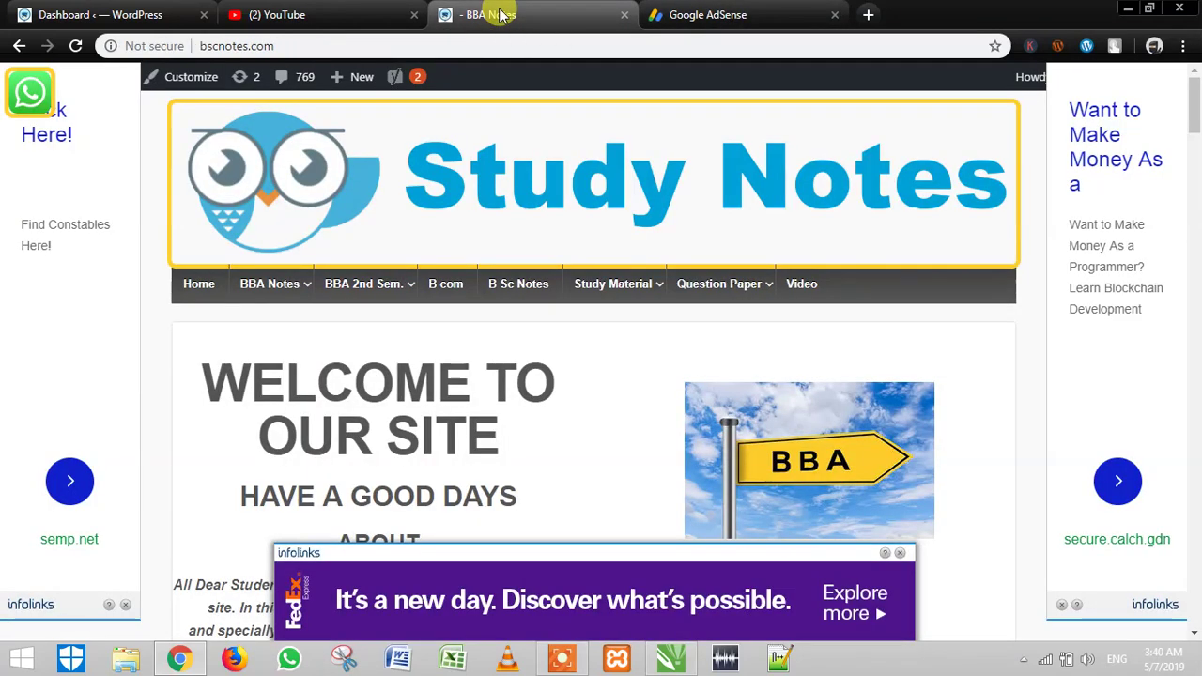
Step: Return to the WordPress dashboard and open the Responsive theme's Theme Header file (header.php) in the Theme Editor
click(131, 11)
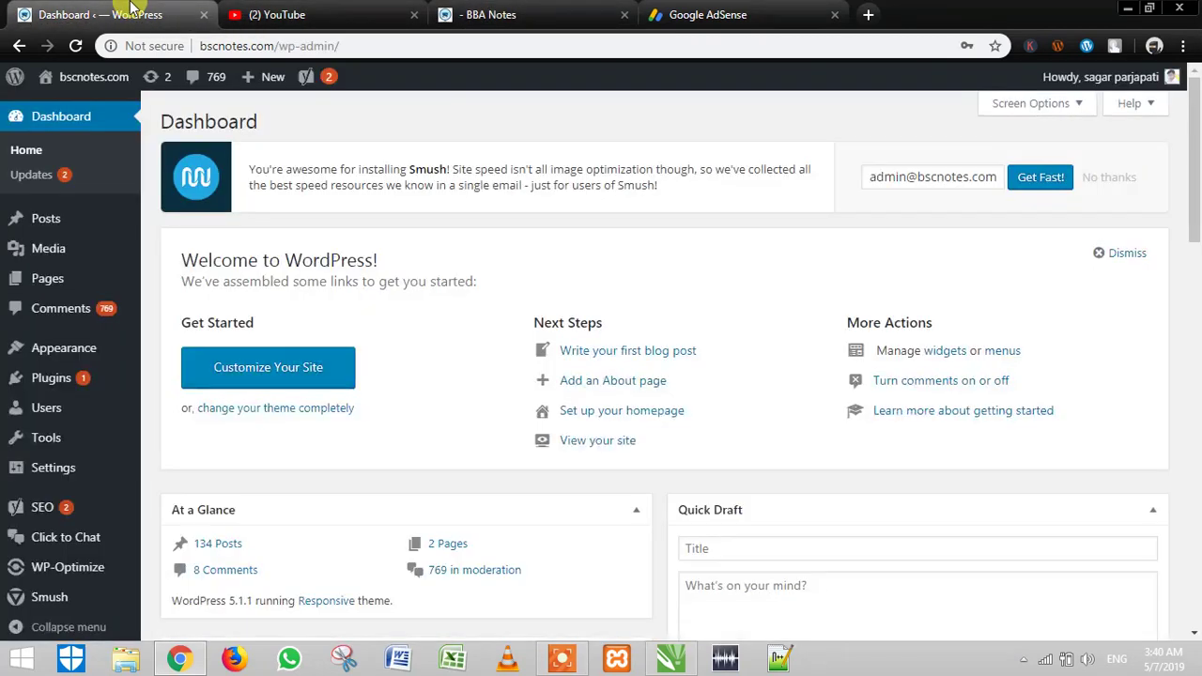
mouse_move(68, 349)
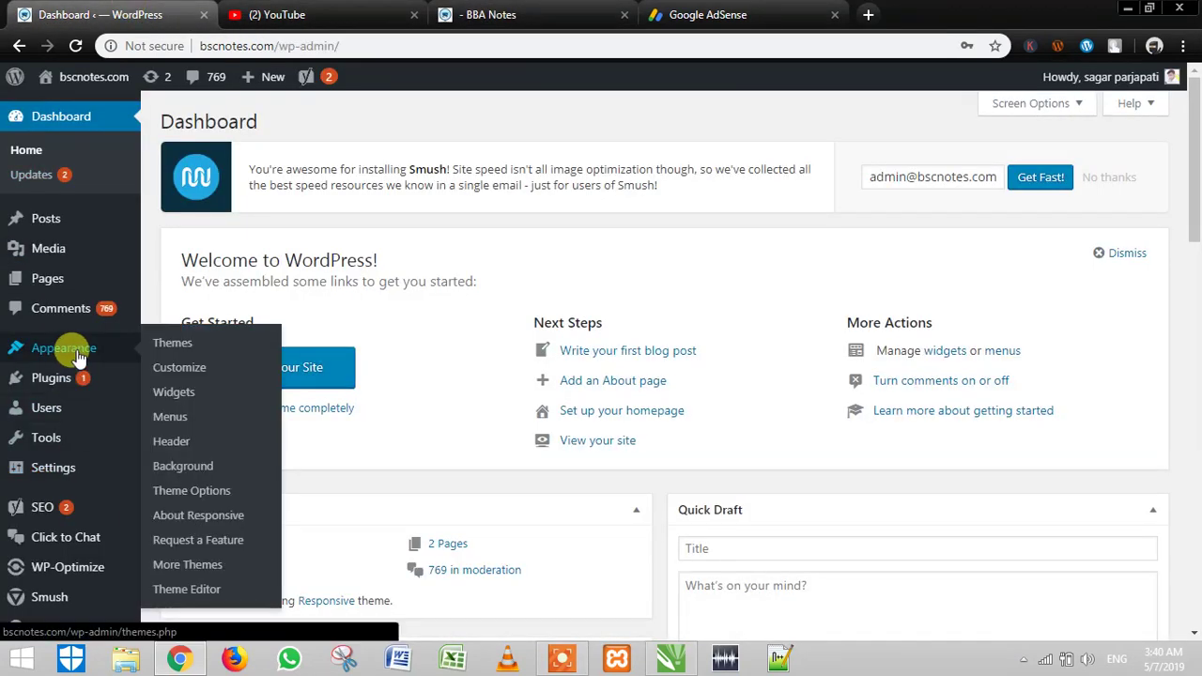
click(206, 590)
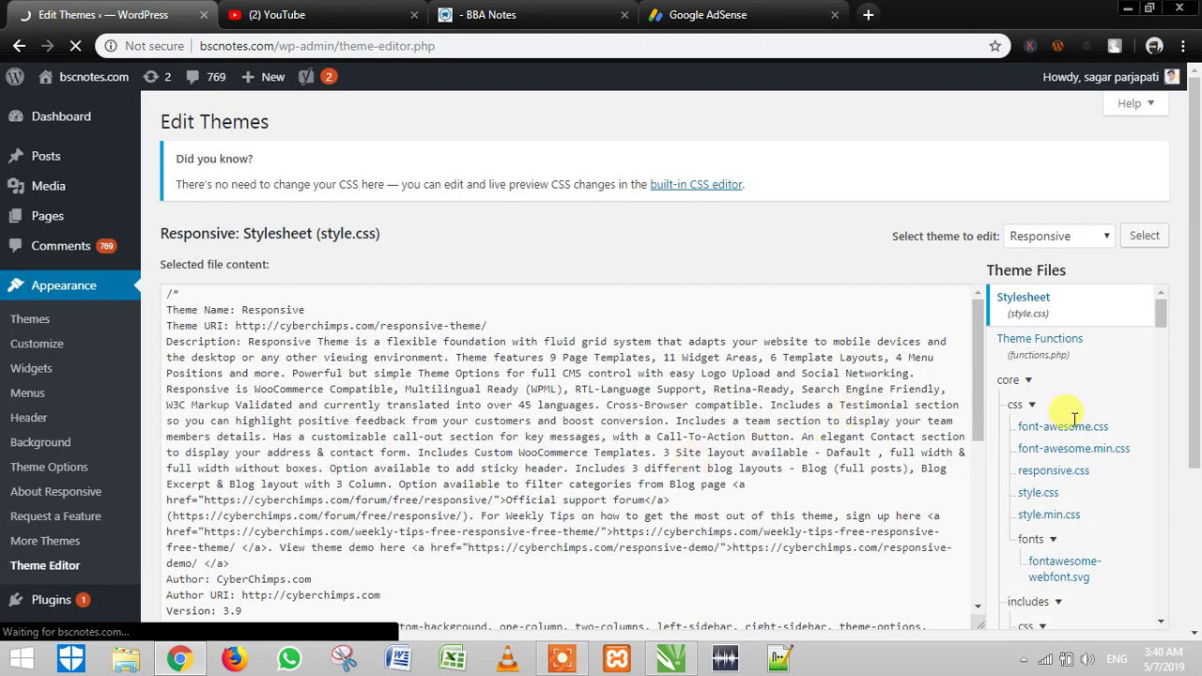
scroll(1197, 410, down, 1)
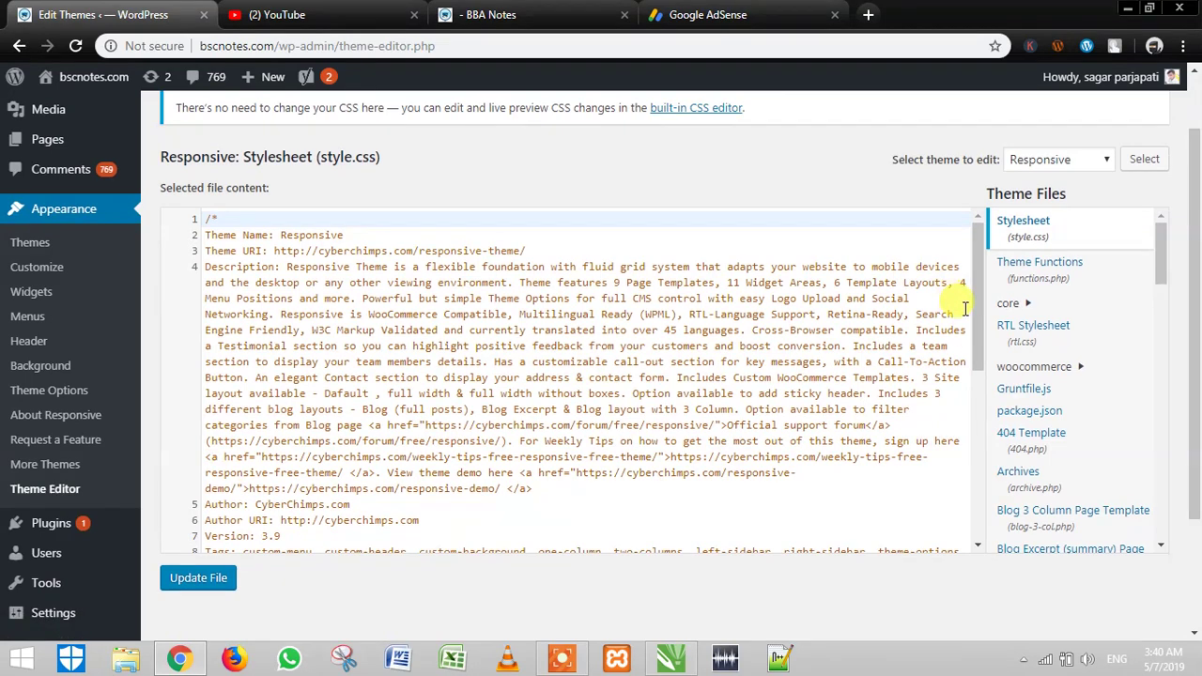
drag(976, 313, 977, 439)
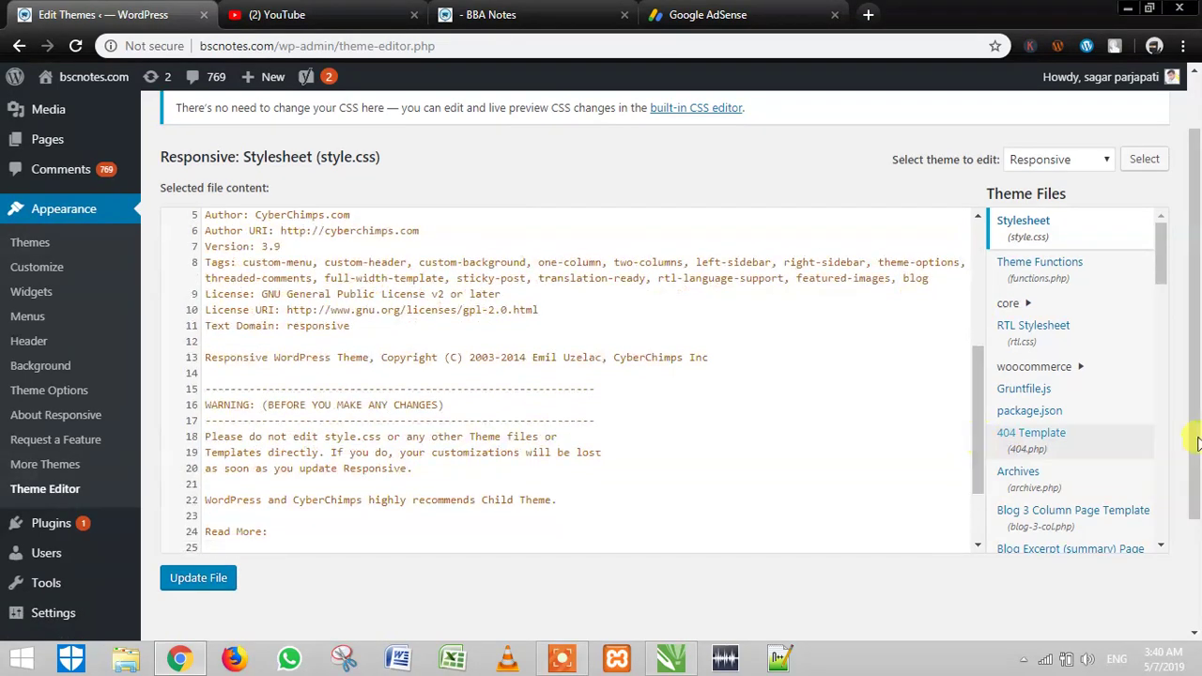
drag(1160, 275, 1164, 367)
click(1039, 420)
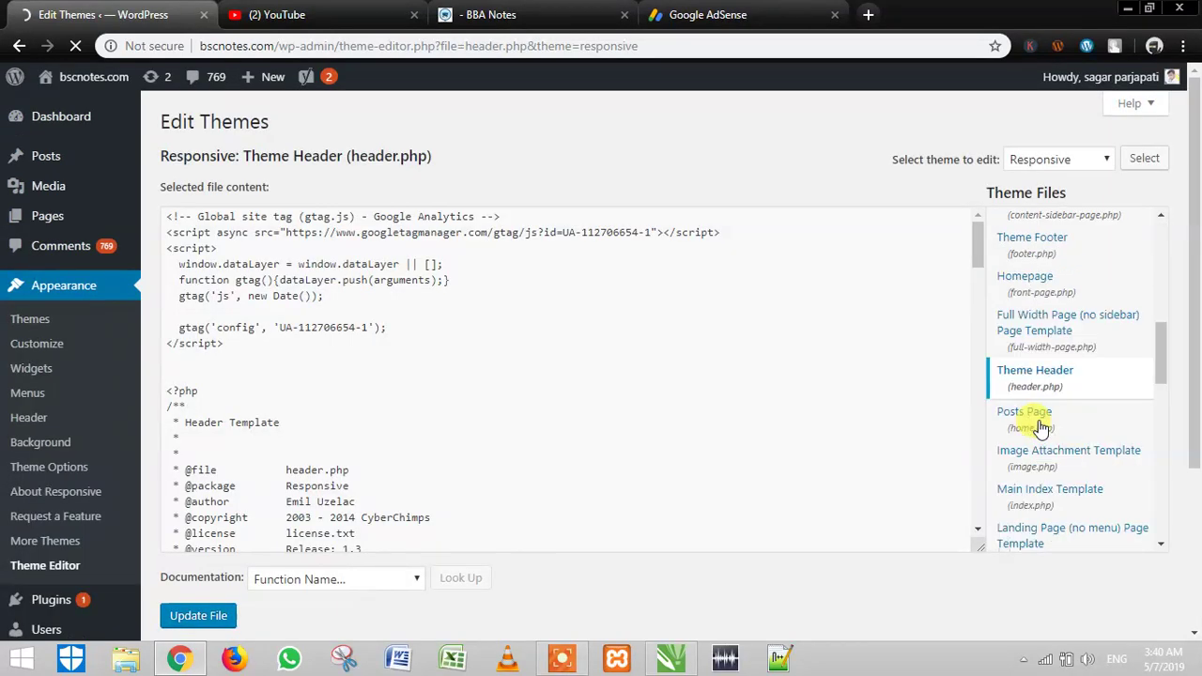
Step: Paste the copied AdSense ad code on a new line directly after the opening <head> tag in header.php
scroll(979, 267, down, 2)
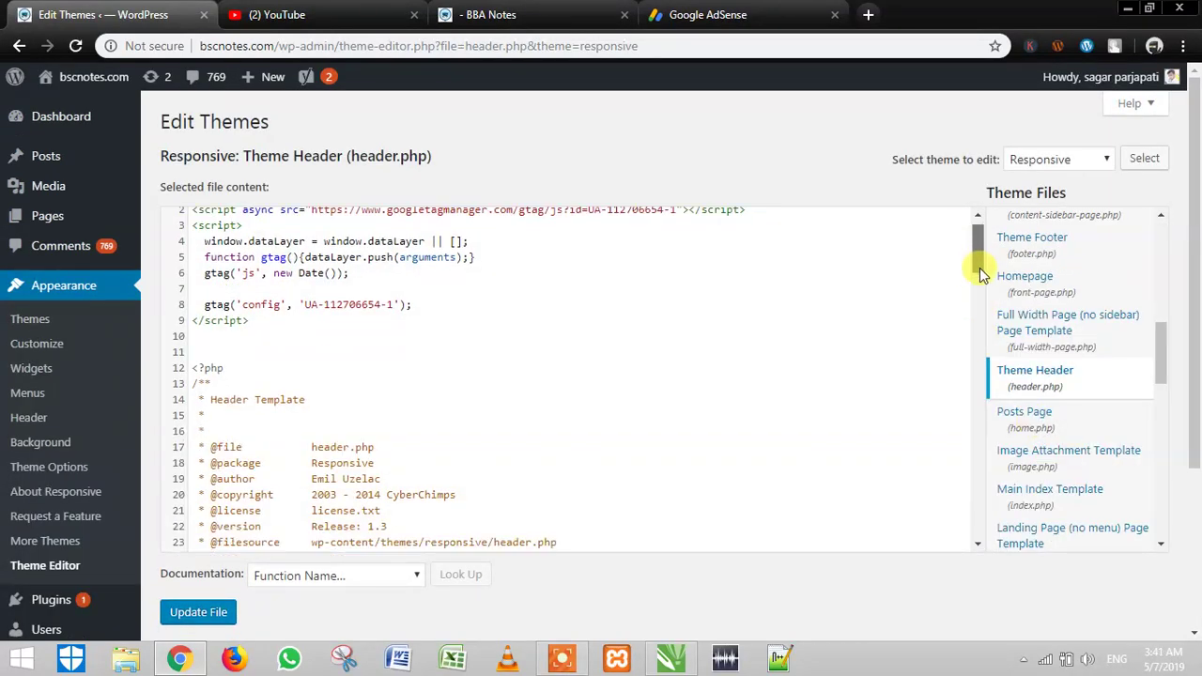
drag(980, 275, 981, 336)
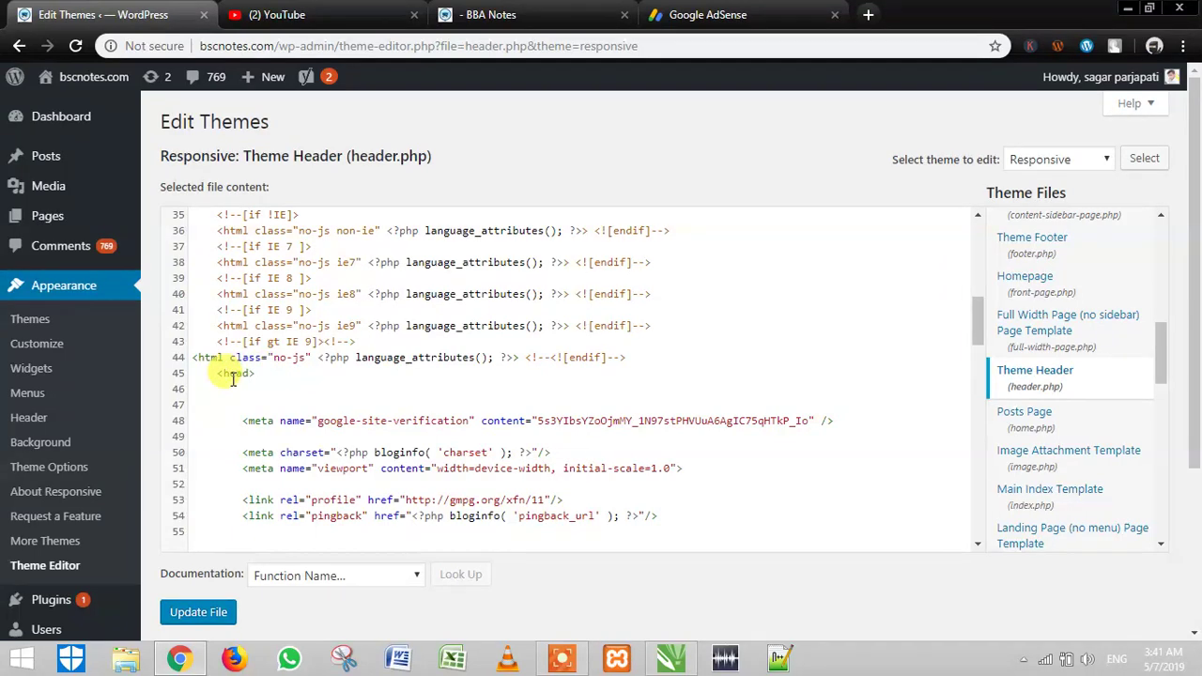
click(269, 372)
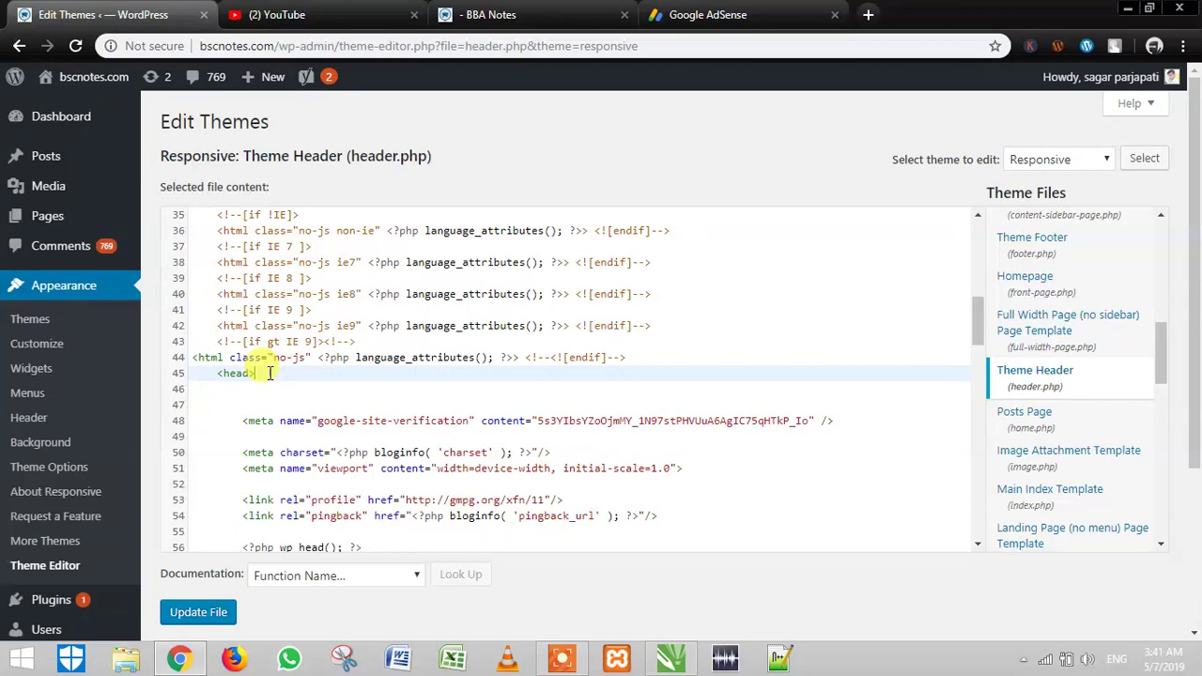
key(Return)
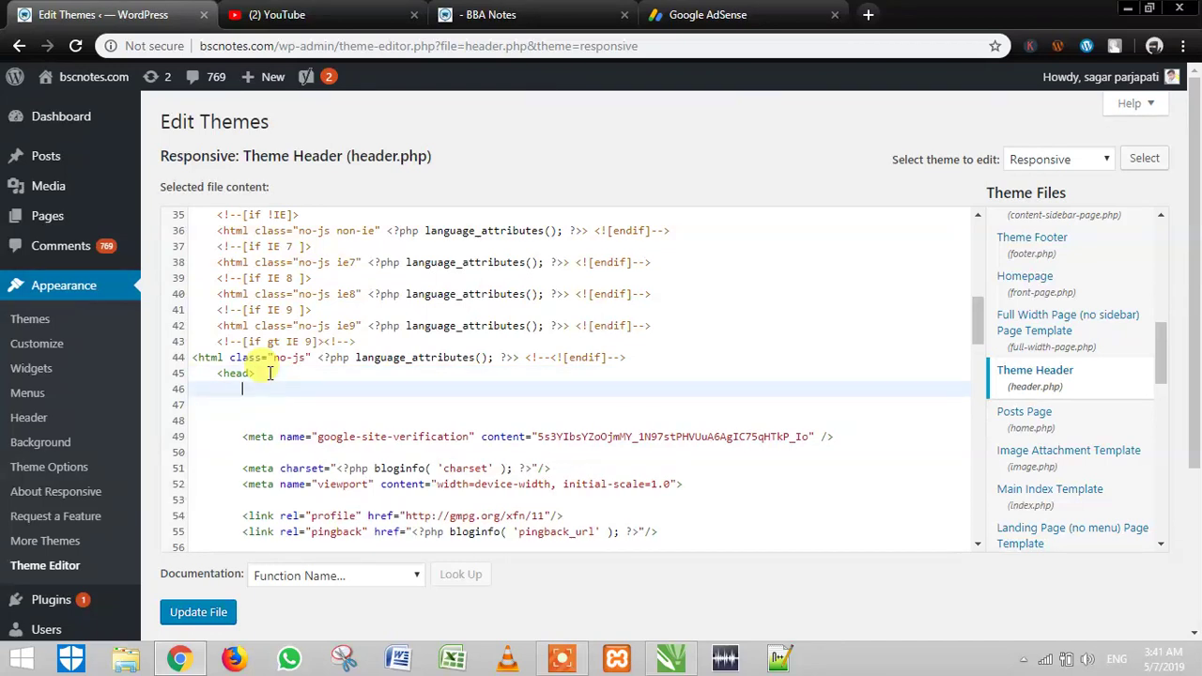
key(ctrl+v)
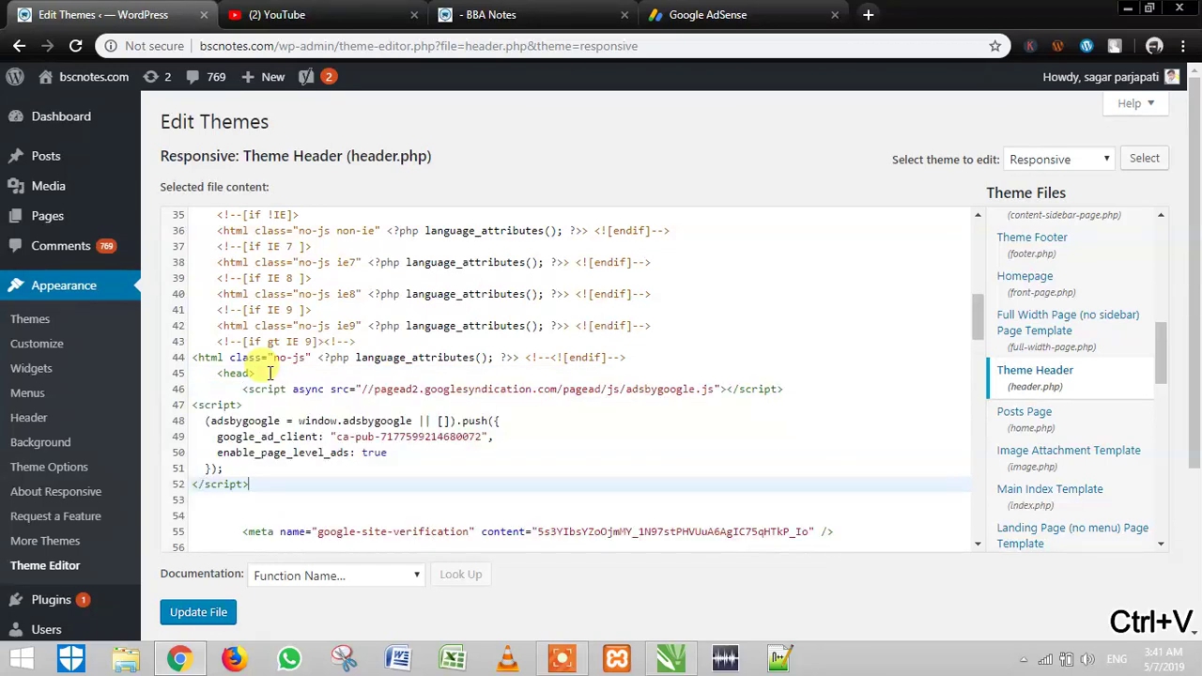
Step: Review the rest of the header.php code below the pasted script and save the file
drag(981, 325, 977, 341)
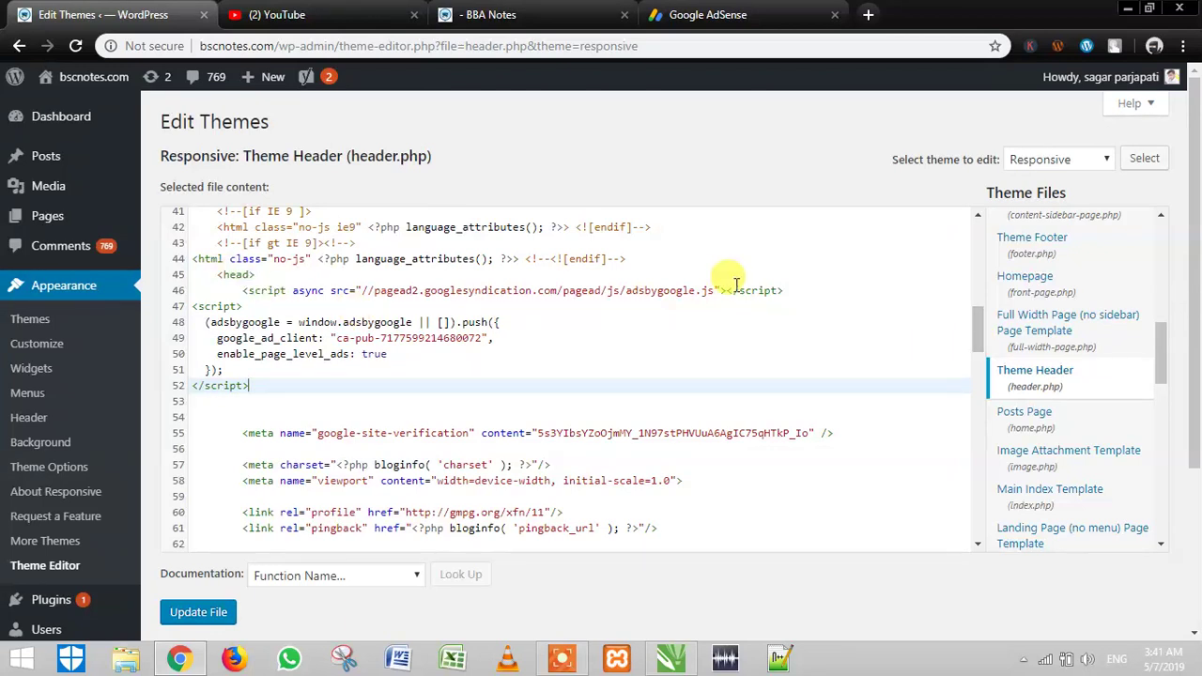
scroll(977, 349, down, 5)
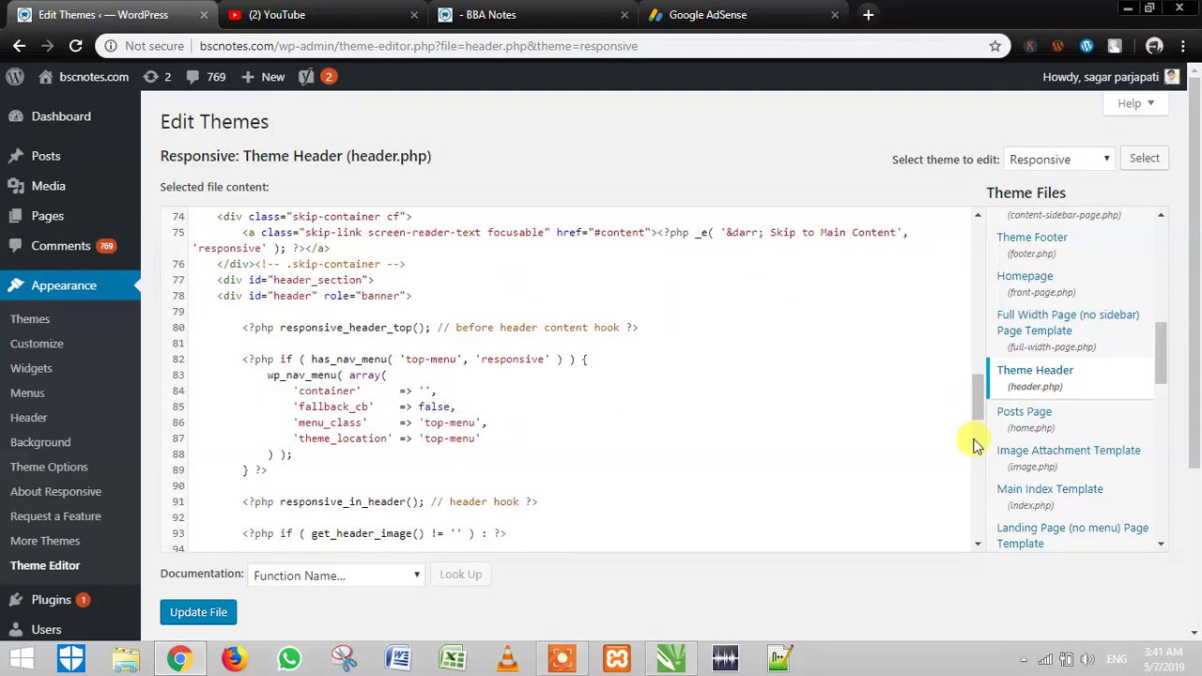
scroll(974, 446, down, 3)
drag(979, 435, 985, 494)
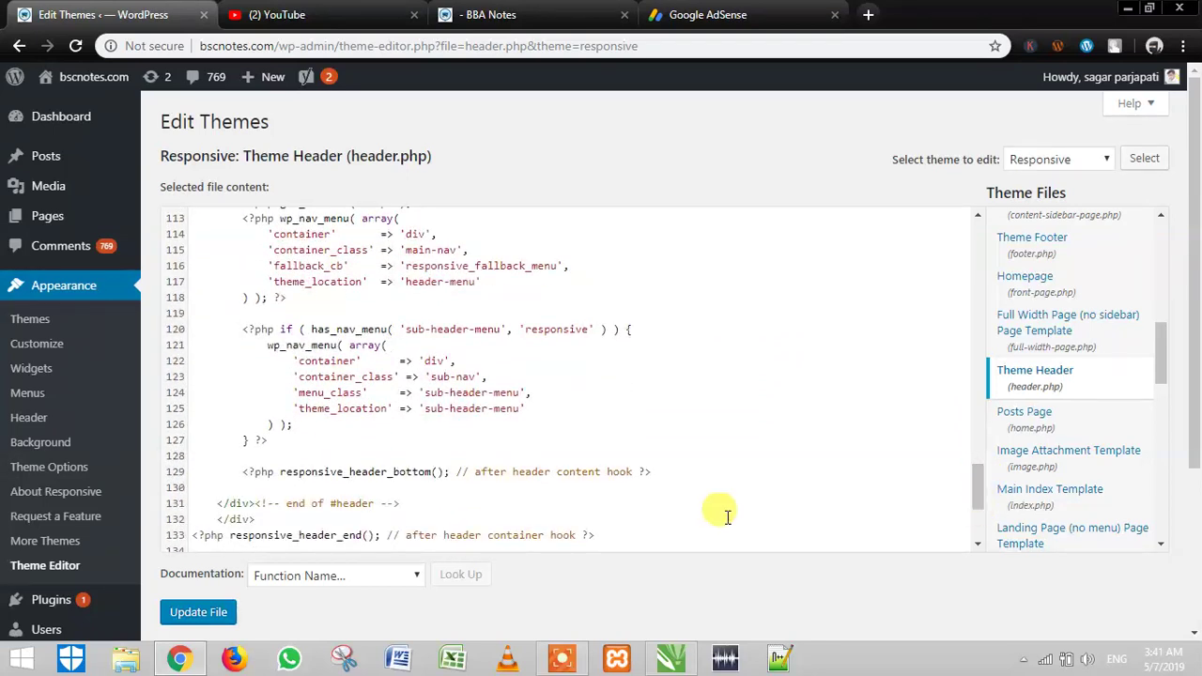
click(195, 612)
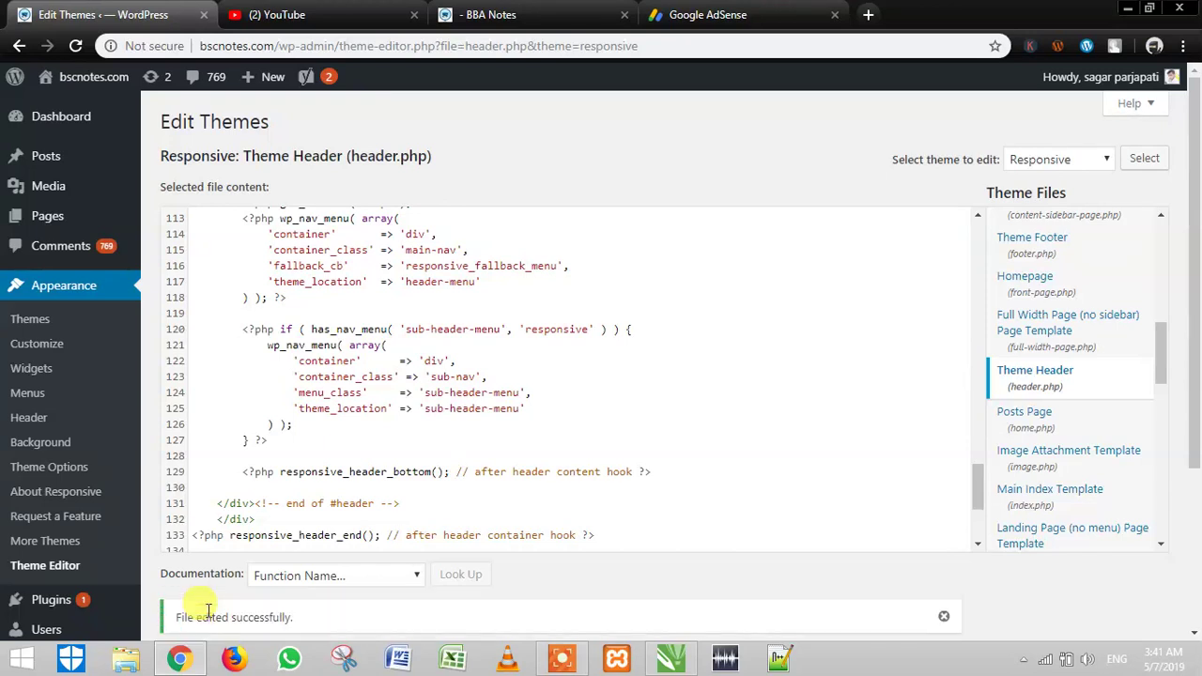
Step: In Google AdSense, confirm that the code has been pasted into the site, submit the connection and dismiss the resulting dialog
click(737, 9)
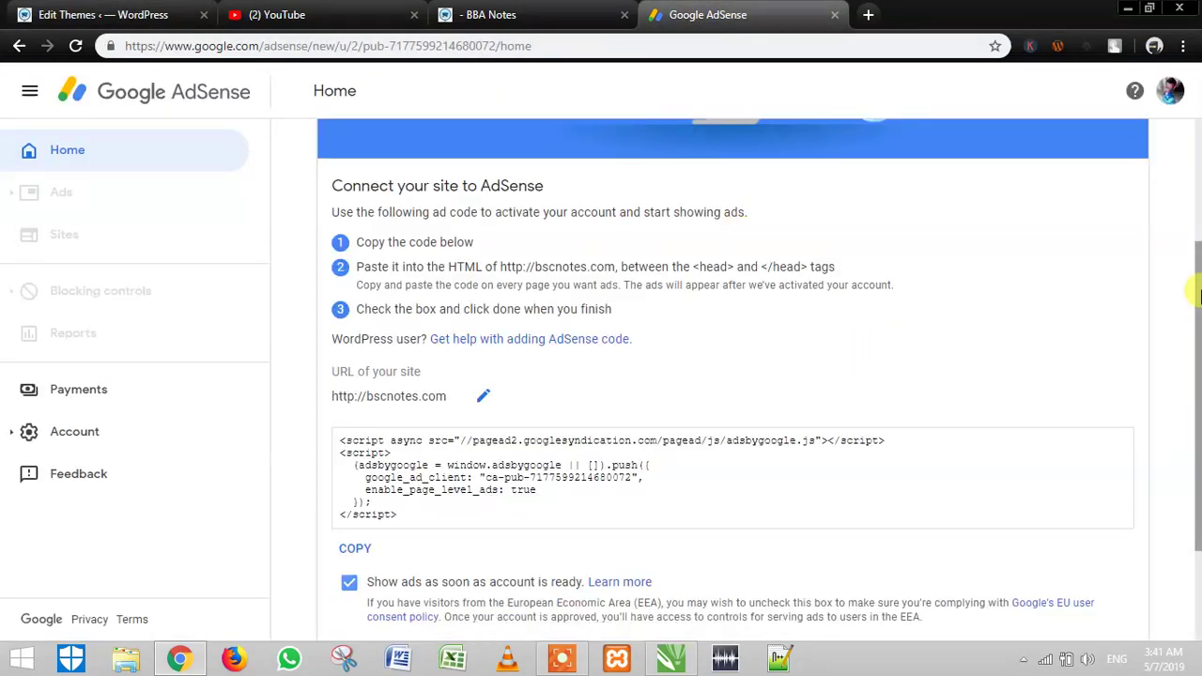
scroll(1197, 315, down, 2)
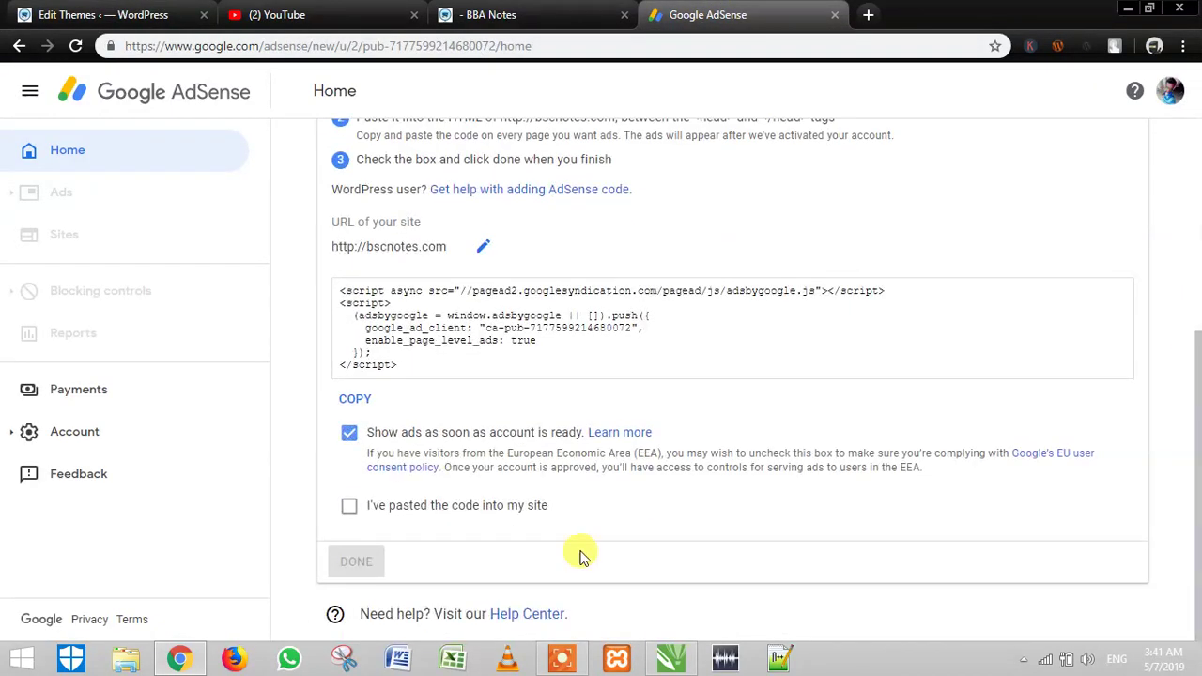
click(349, 508)
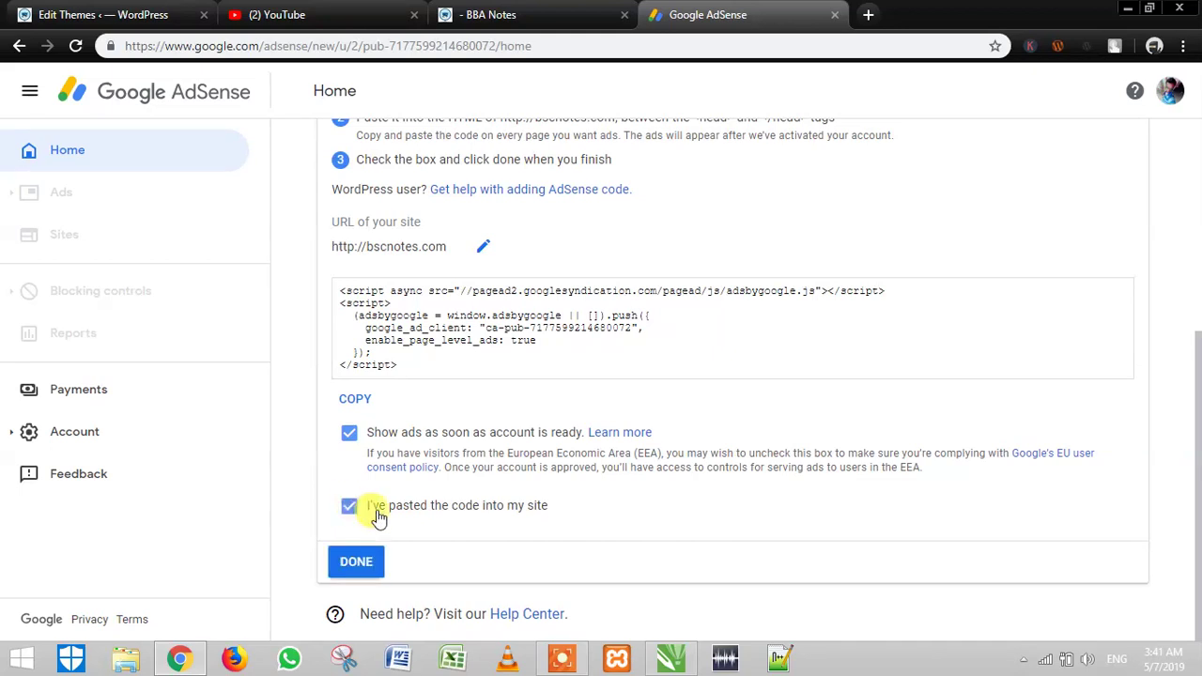
click(375, 560)
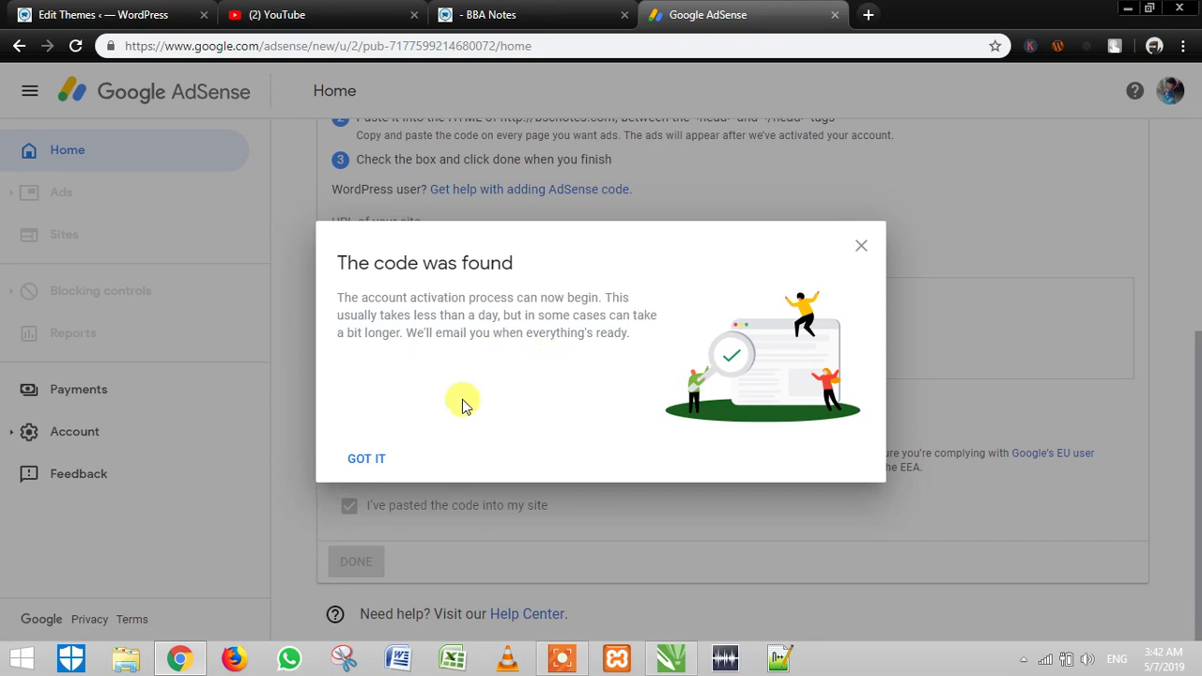
click(366, 460)
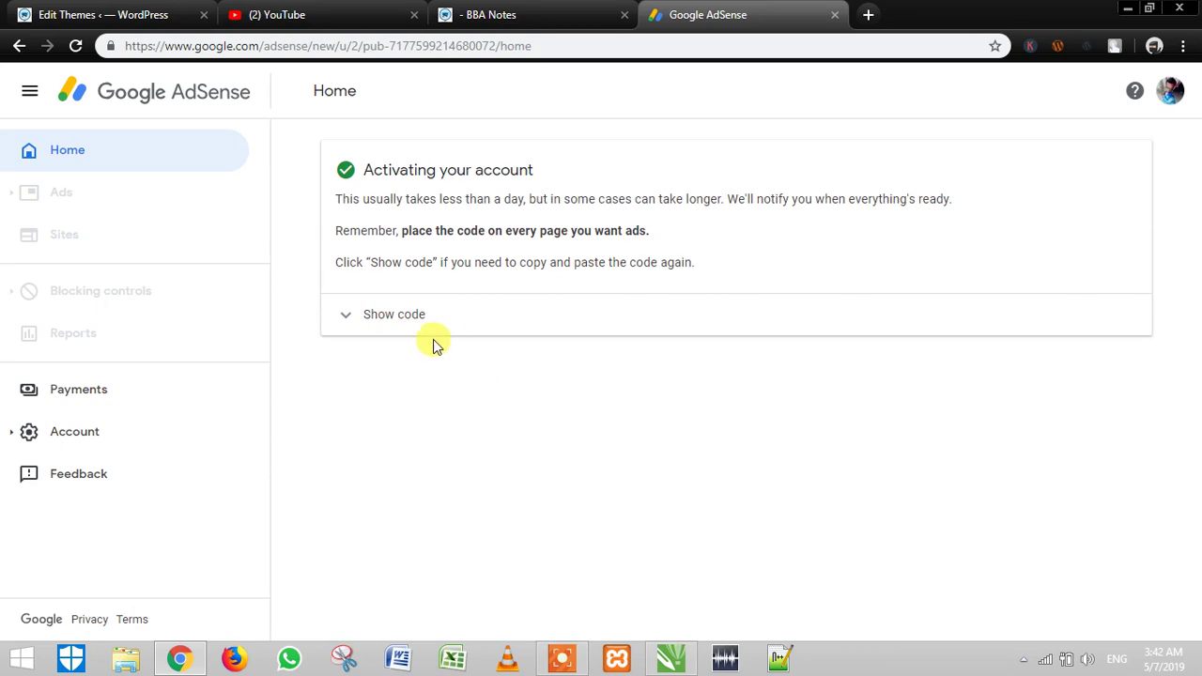
Step: Show the ad code on the account activation card to review it, and hide it again
click(413, 319)
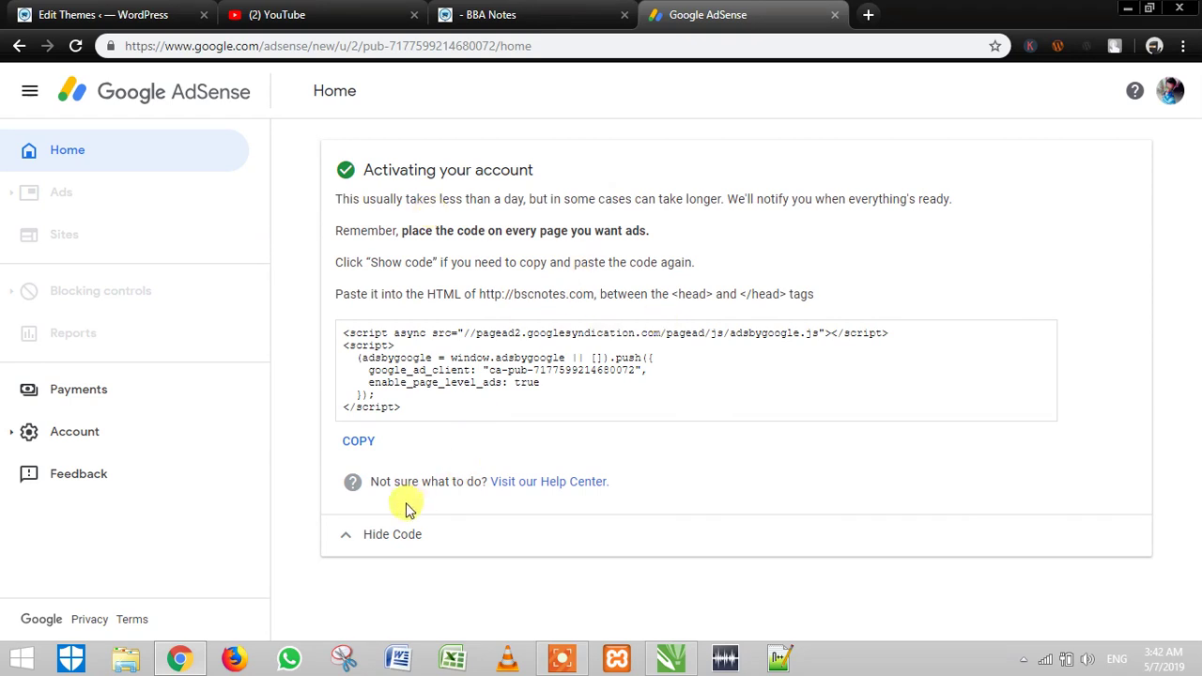
click(393, 537)
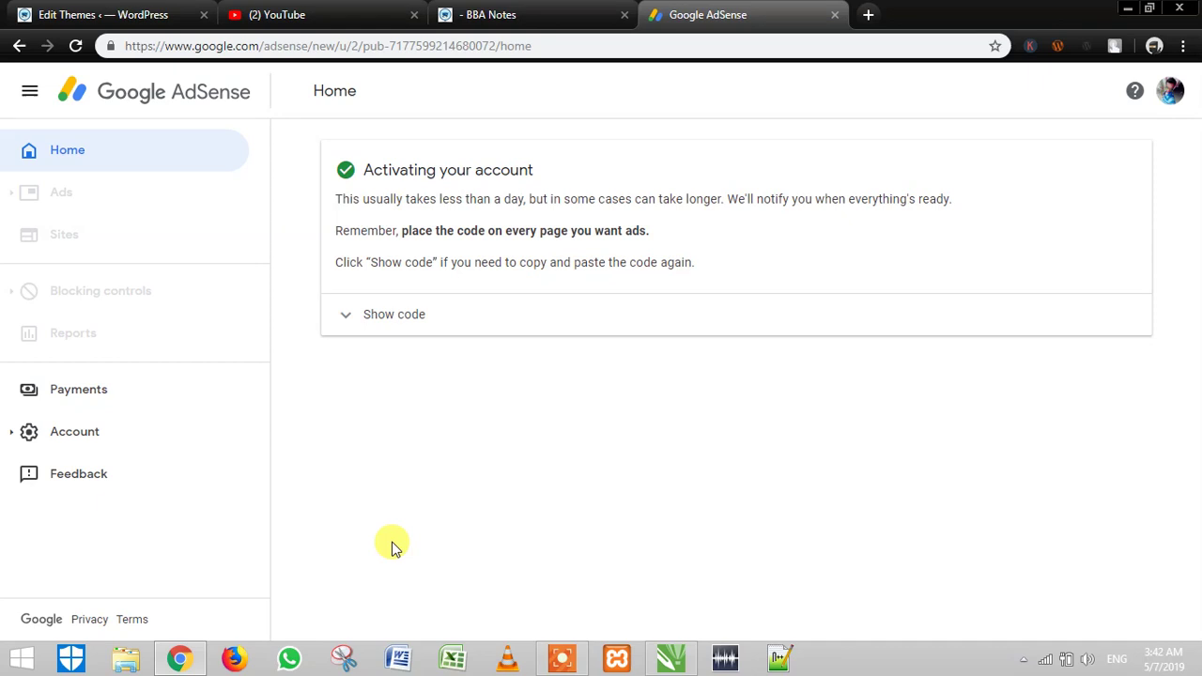